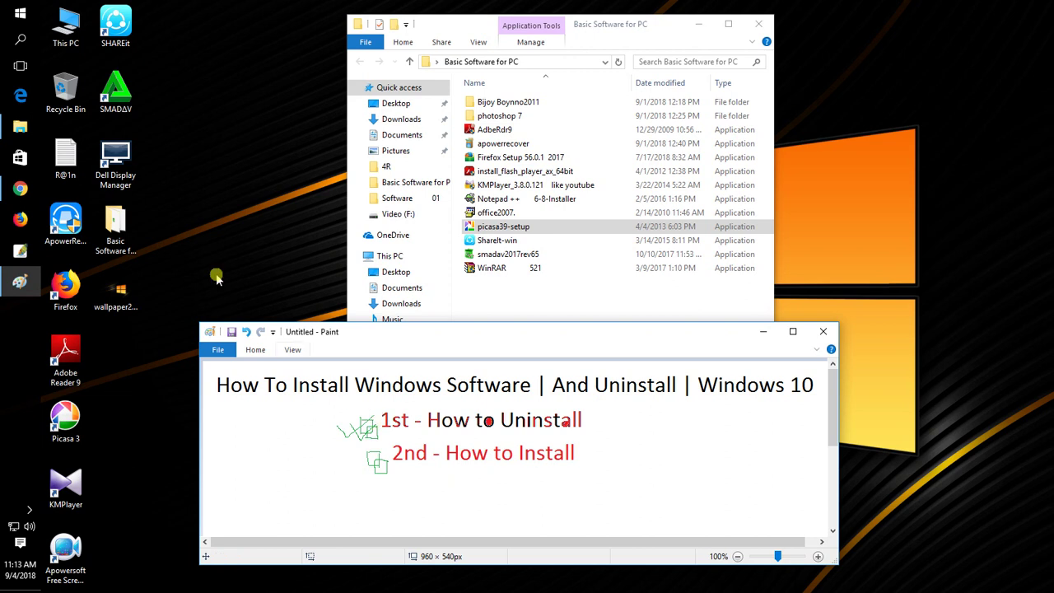
- Open the Apps & features page in the Windows system settings
{"action": "left_click", "coordinate": [19, 14]}
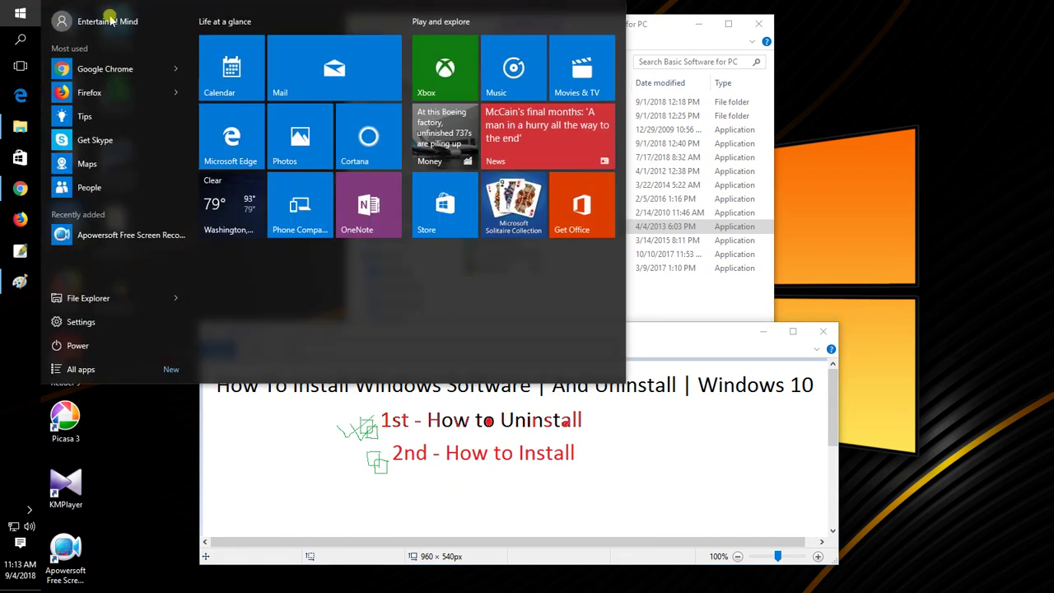
{"action": "left_click", "coordinate": [81, 322]}
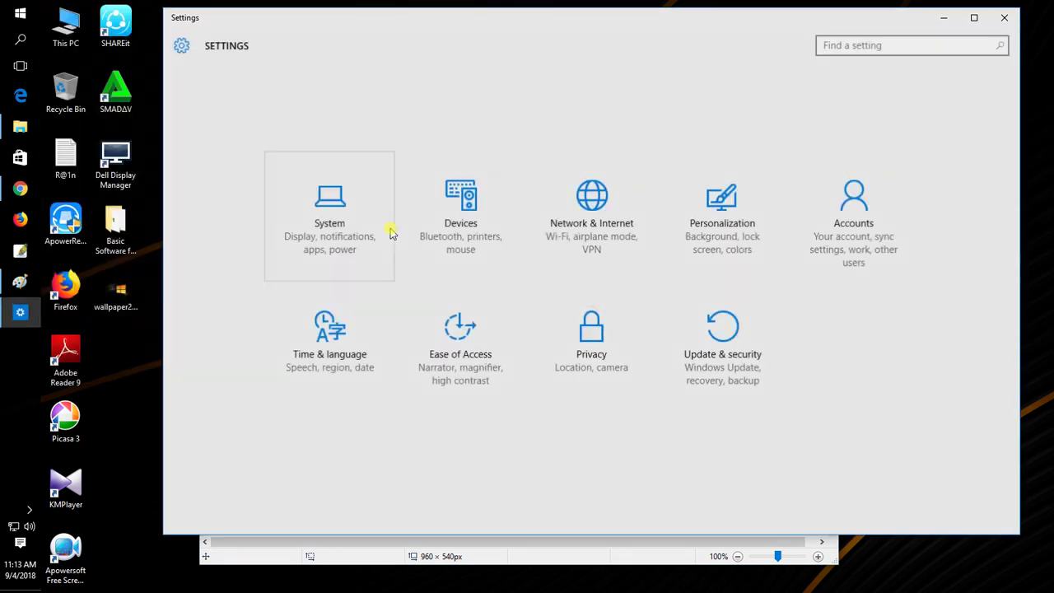
{"action": "left_click", "coordinate": [346, 211]}
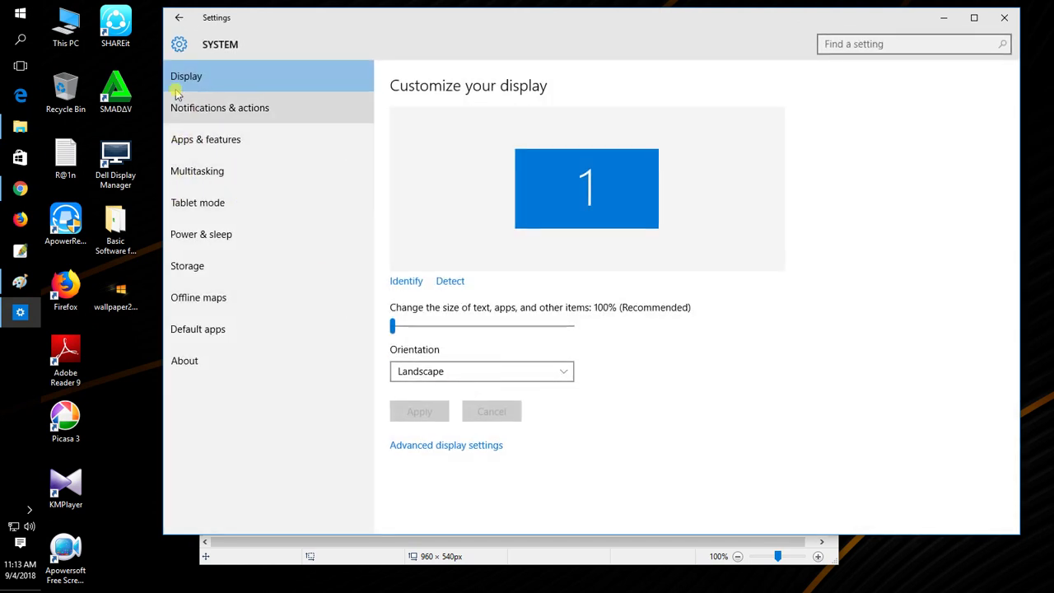
{"action": "left_click", "coordinate": [186, 143]}
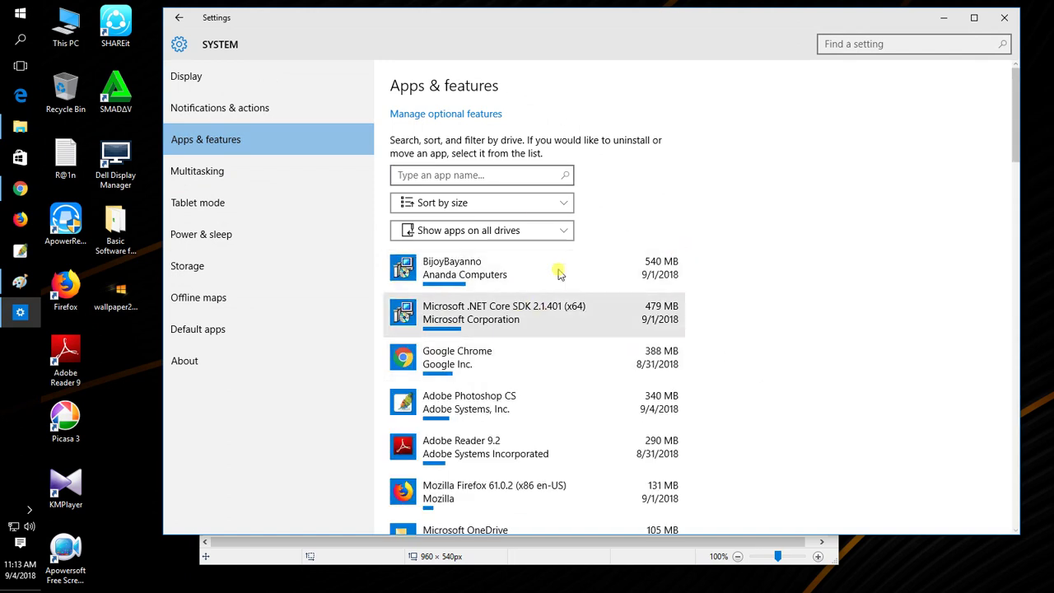
- Uninstall Picasa 3 from the list of installed apps and have its database removed as well
{"action": "scroll", "coordinate": [586, 325], "scroll_direction": "down", "scroll_amount": 10}
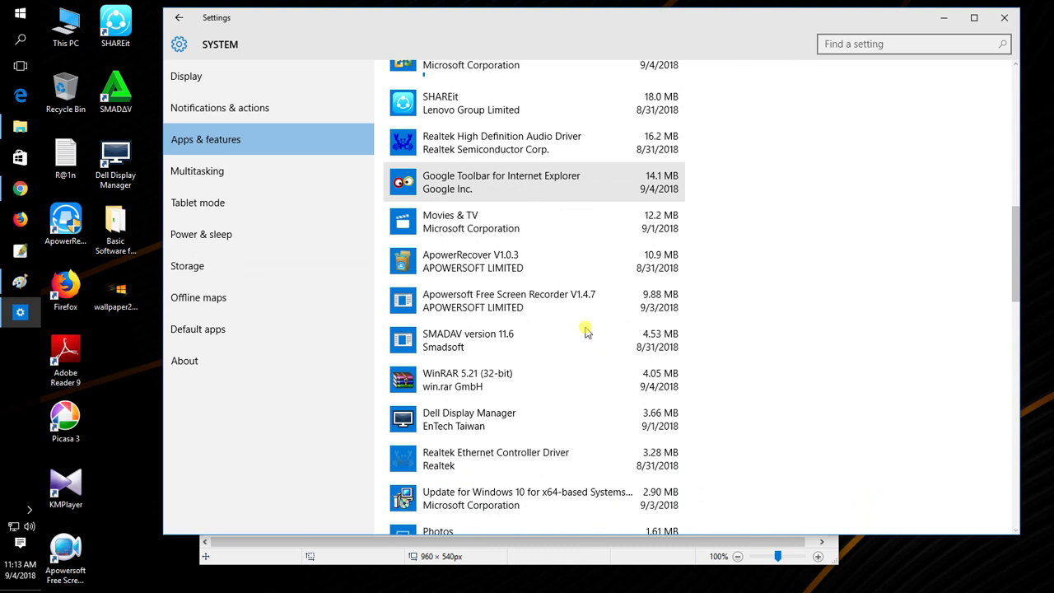
{"action": "scroll", "coordinate": [586, 330], "scroll_direction": "down", "scroll_amount": 10}
{"action": "scroll", "coordinate": [580, 337], "scroll_direction": "down", "scroll_amount": 4}
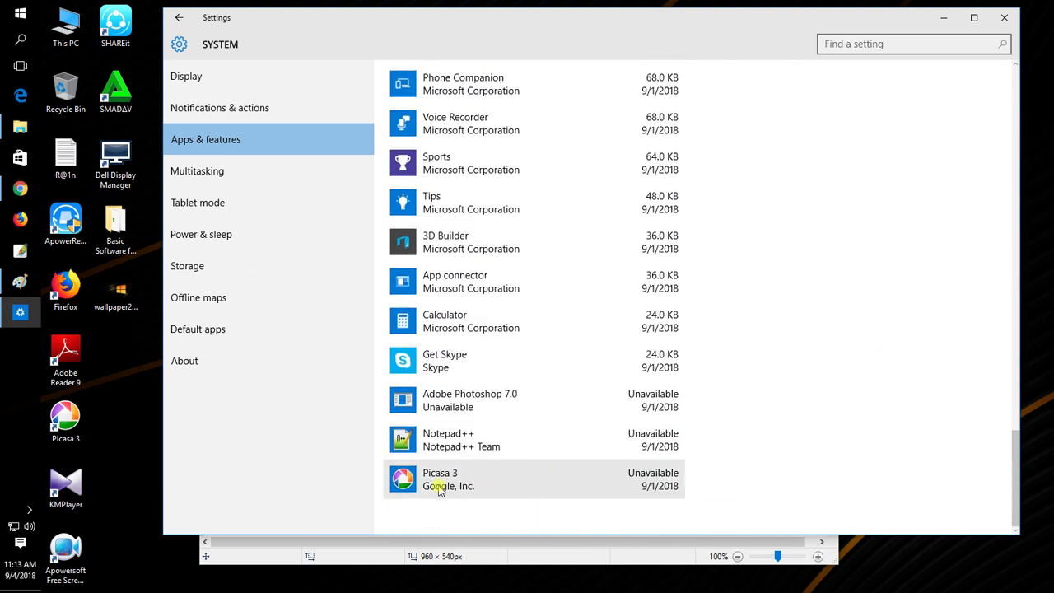
{"action": "left_click", "coordinate": [440, 489]}
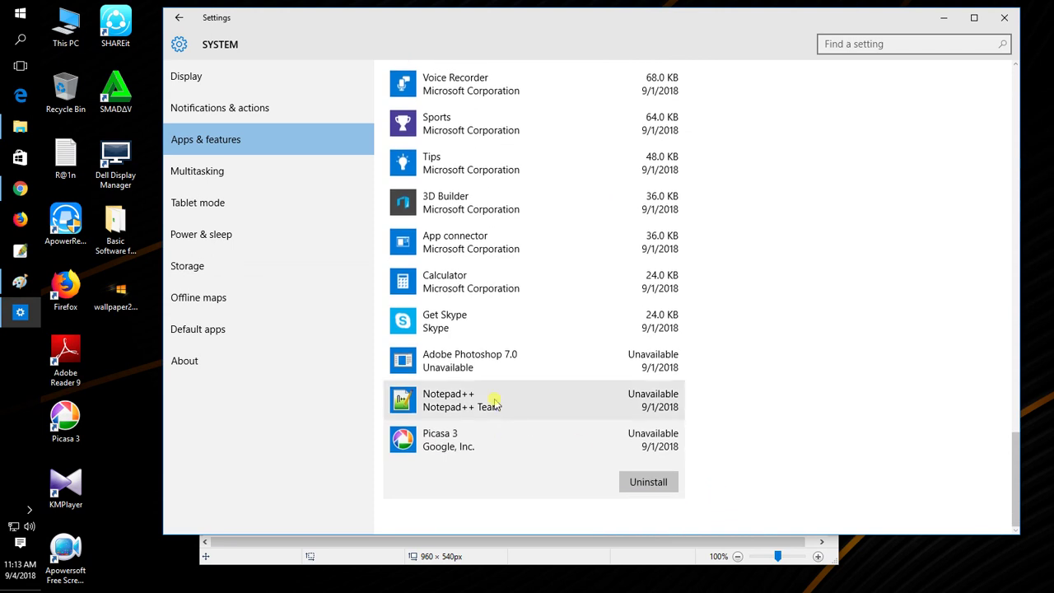
{"action": "left_click", "coordinate": [502, 404]}
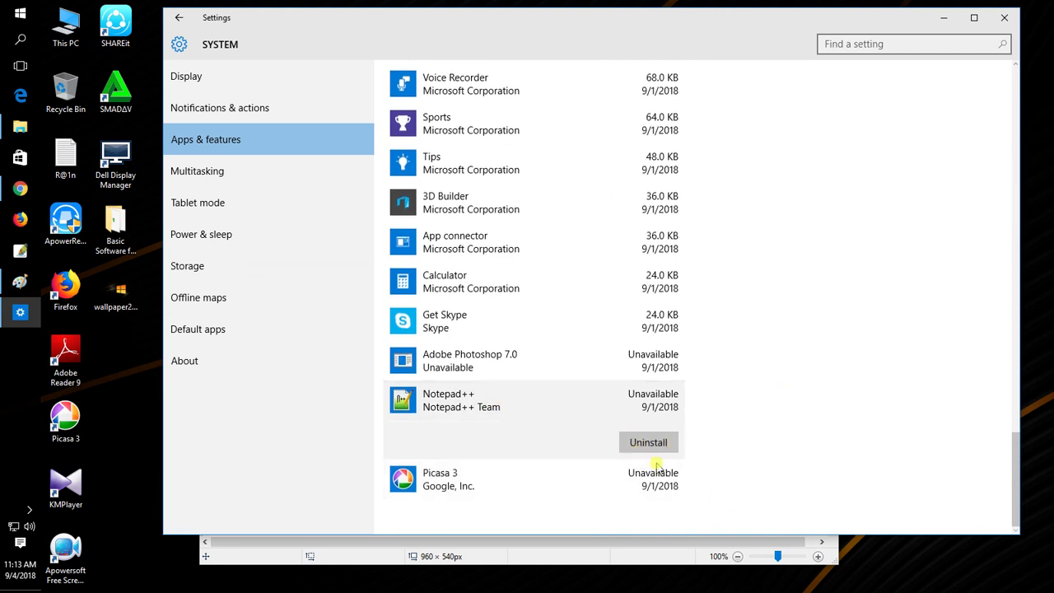
{"action": "left_click", "coordinate": [557, 473]}
{"action": "left_click", "coordinate": [655, 484]}
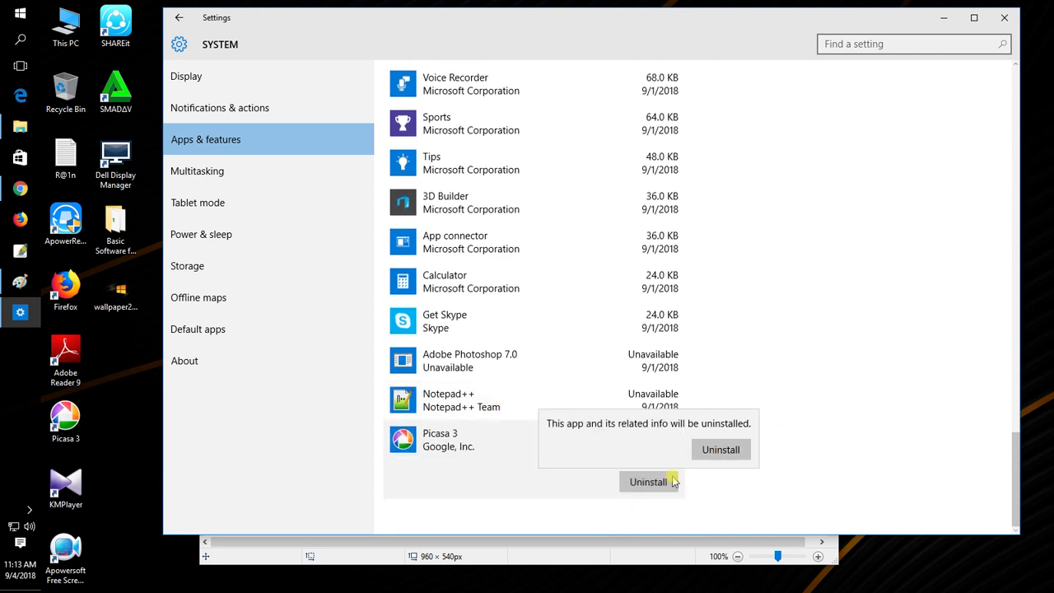
{"action": "left_click", "coordinate": [718, 453]}
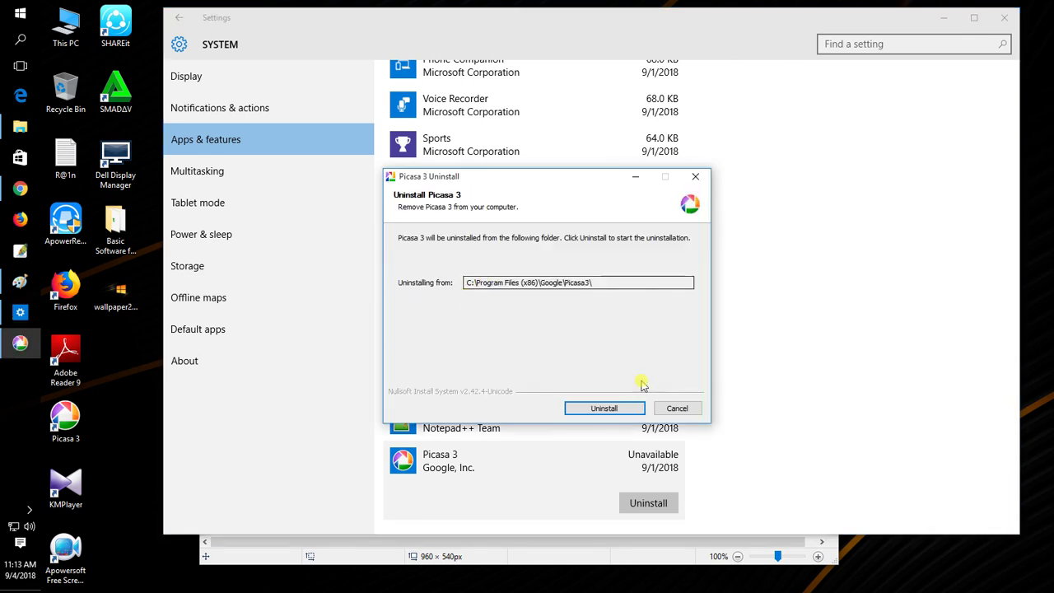
{"action": "left_click", "coordinate": [594, 409]}
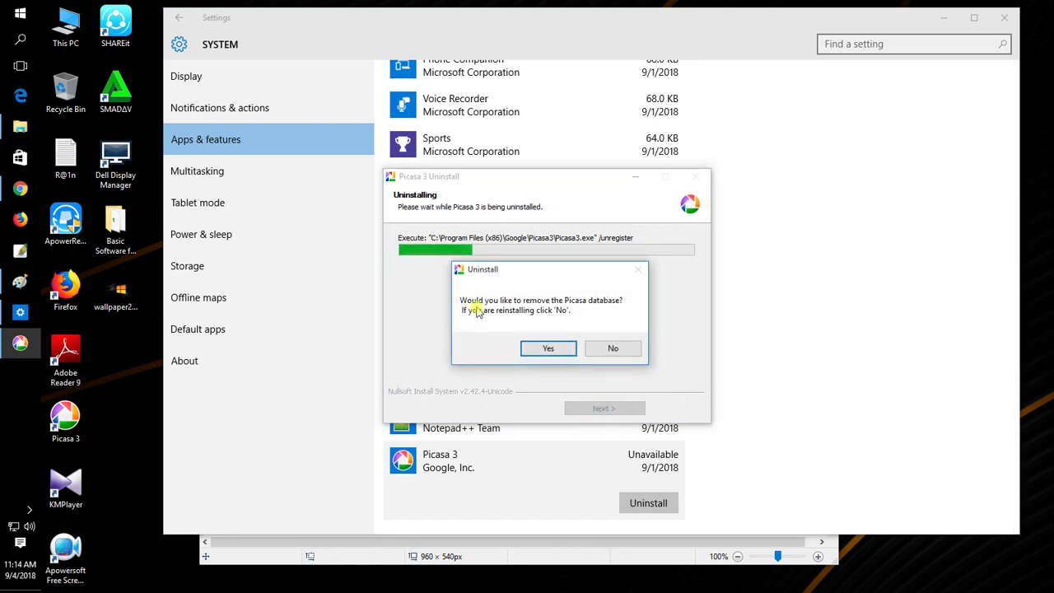
{"action": "left_click", "coordinate": [540, 349]}
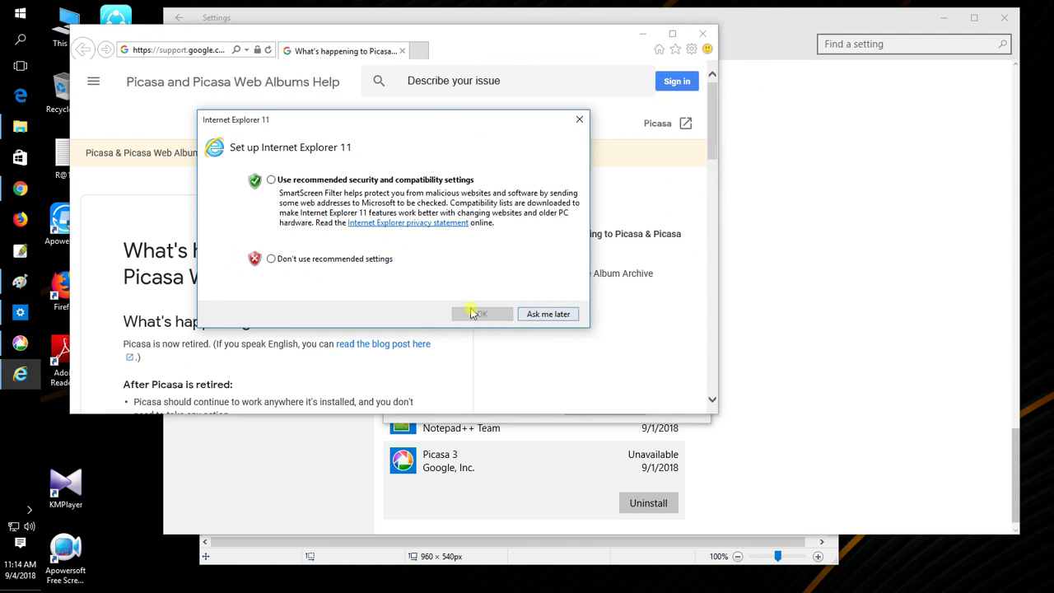
- Dismiss the Internet Explorer prompts, close the browser with all its tabs and finish the Picasa 3 uninstaller
{"action": "left_click", "coordinate": [580, 122]}
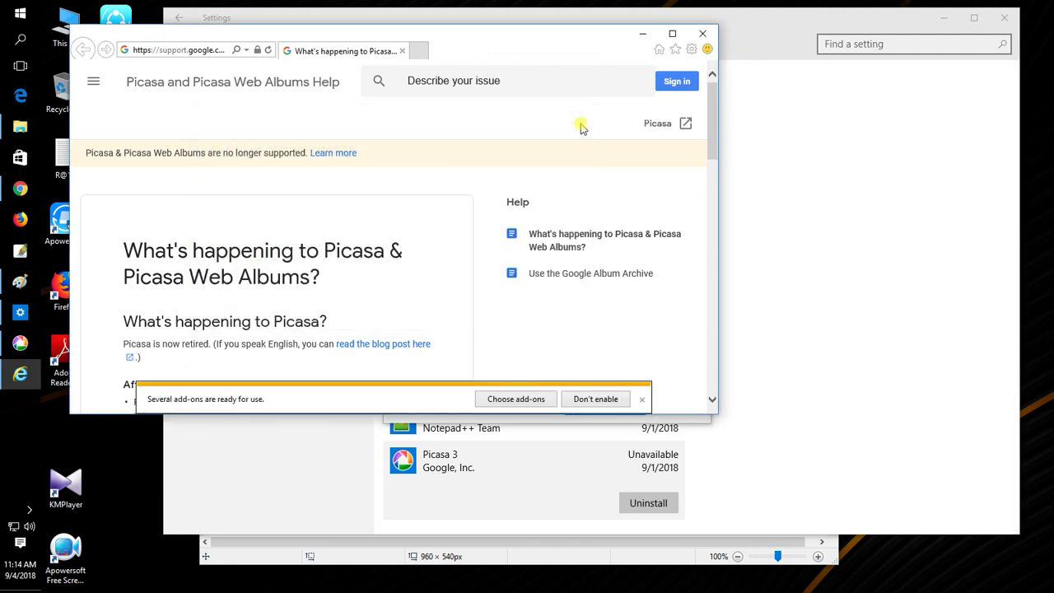
{"action": "left_click", "coordinate": [641, 399]}
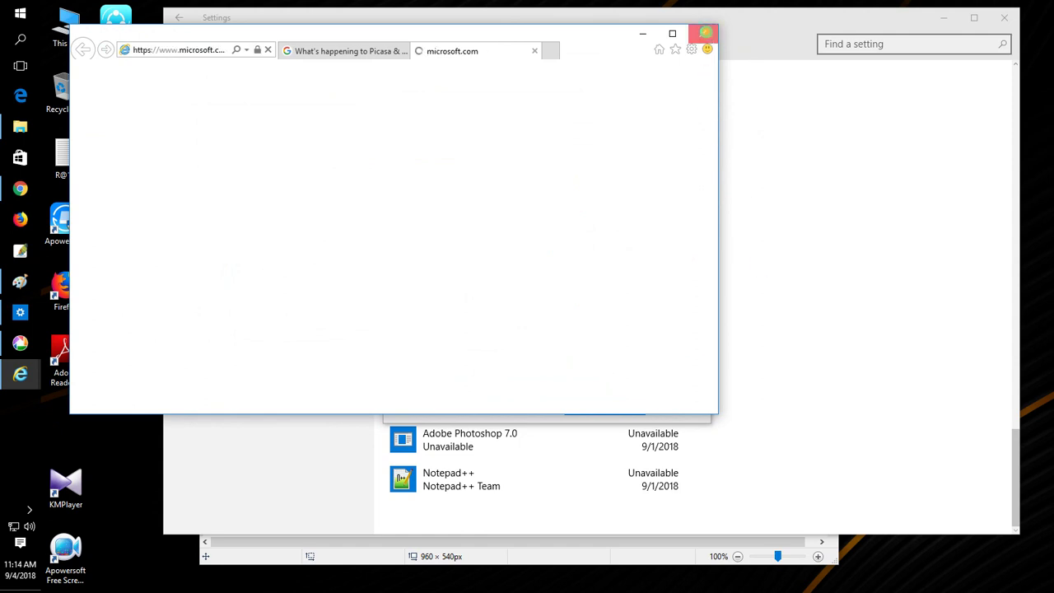
{"action": "left_click", "coordinate": [702, 33]}
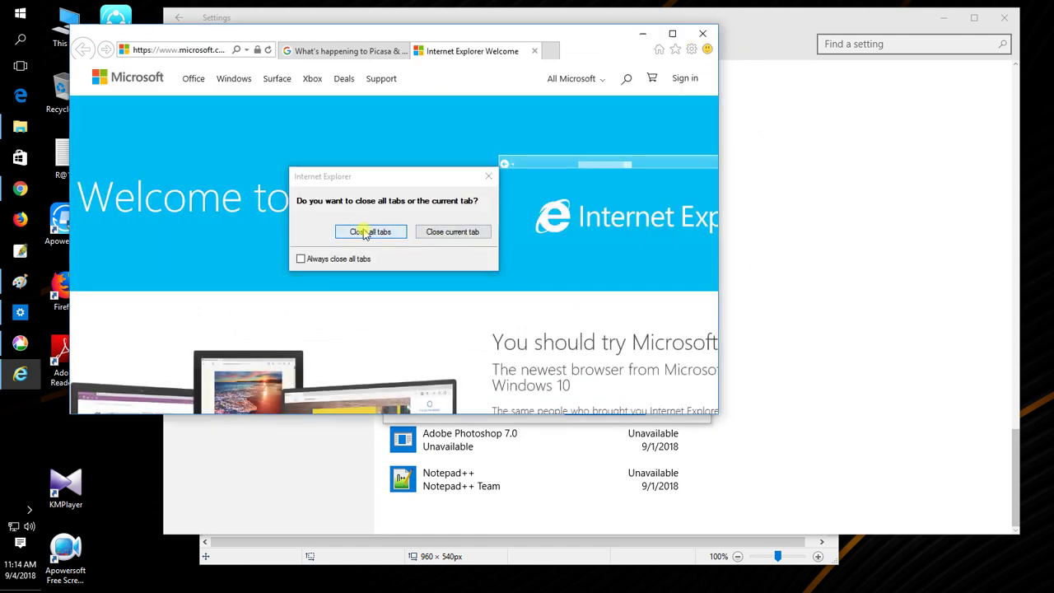
{"action": "left_click", "coordinate": [362, 231]}
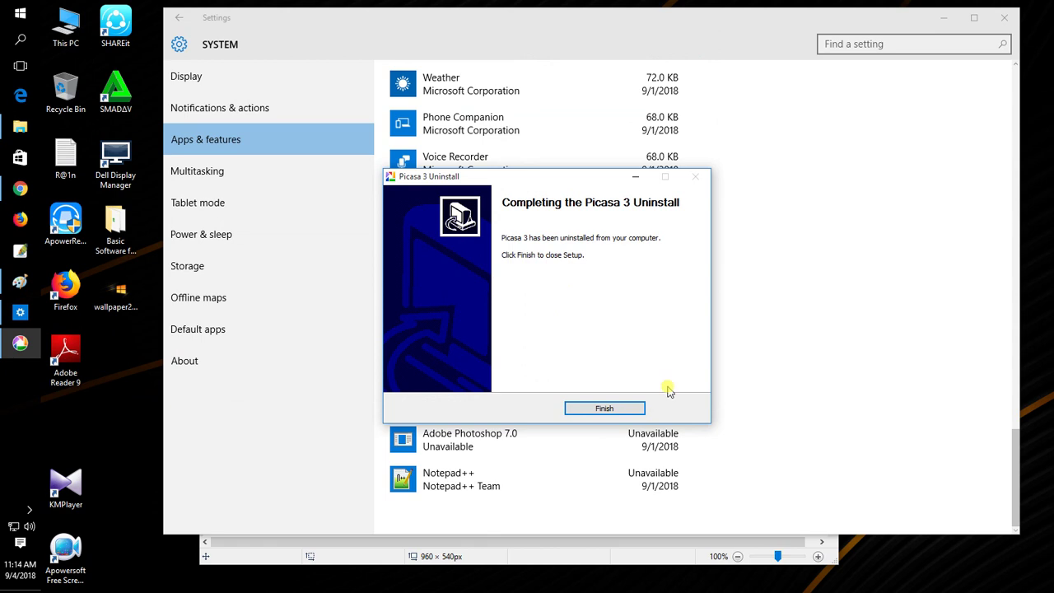
{"action": "left_click", "coordinate": [607, 408]}
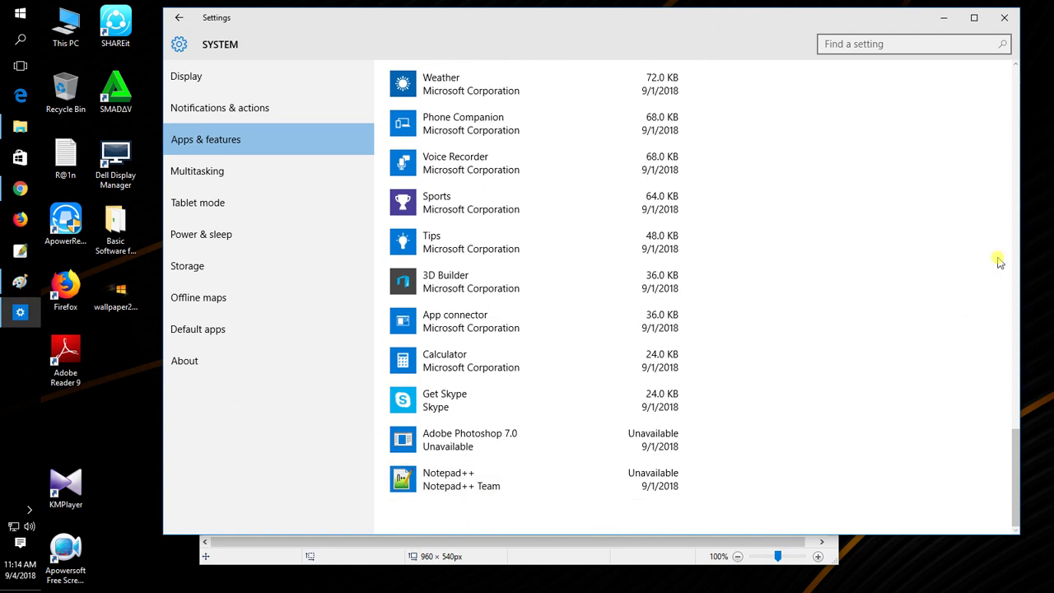
- Close the Settings window and refresh the desktop
{"action": "left_click", "coordinate": [1002, 25]}
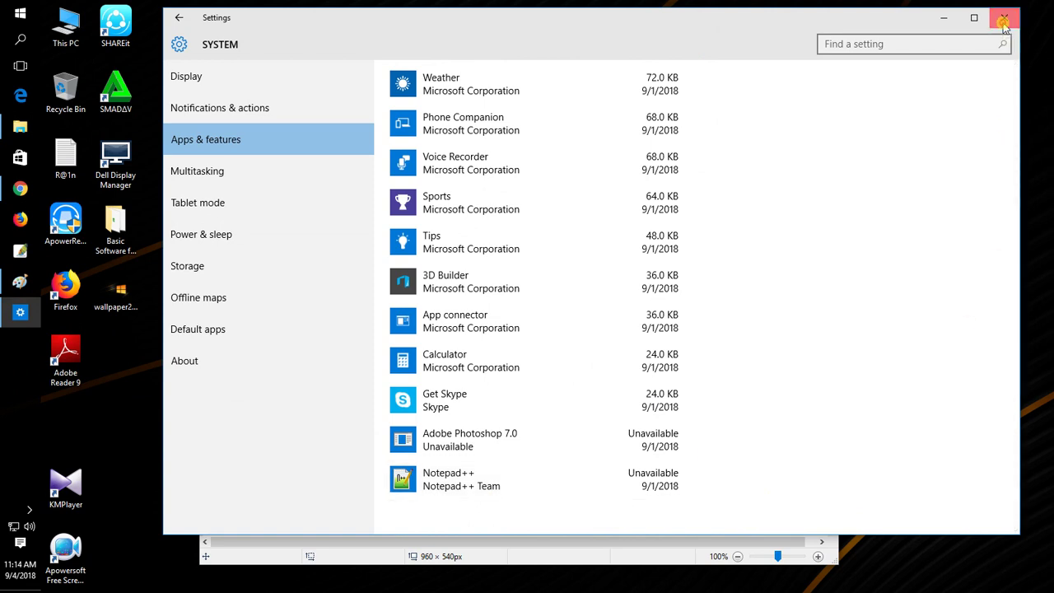
{"action": "right_click", "coordinate": [195, 140]}
{"action": "left_click", "coordinate": [199, 171]}
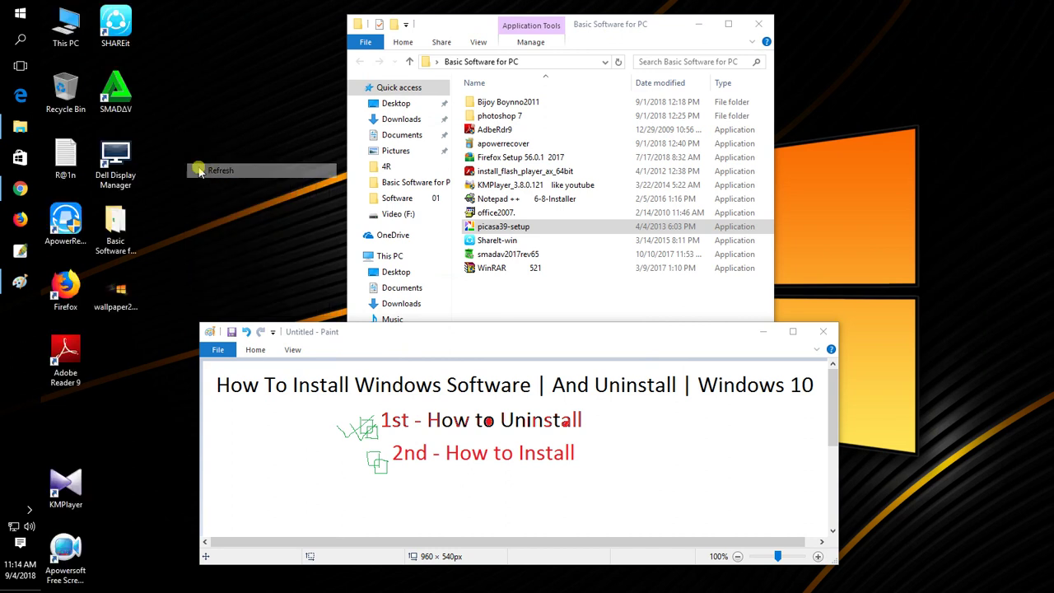
- From the system properties of This PC, go to Control Panel Home and open Programs and Features
{"action": "double_click", "coordinate": [76, 39]}
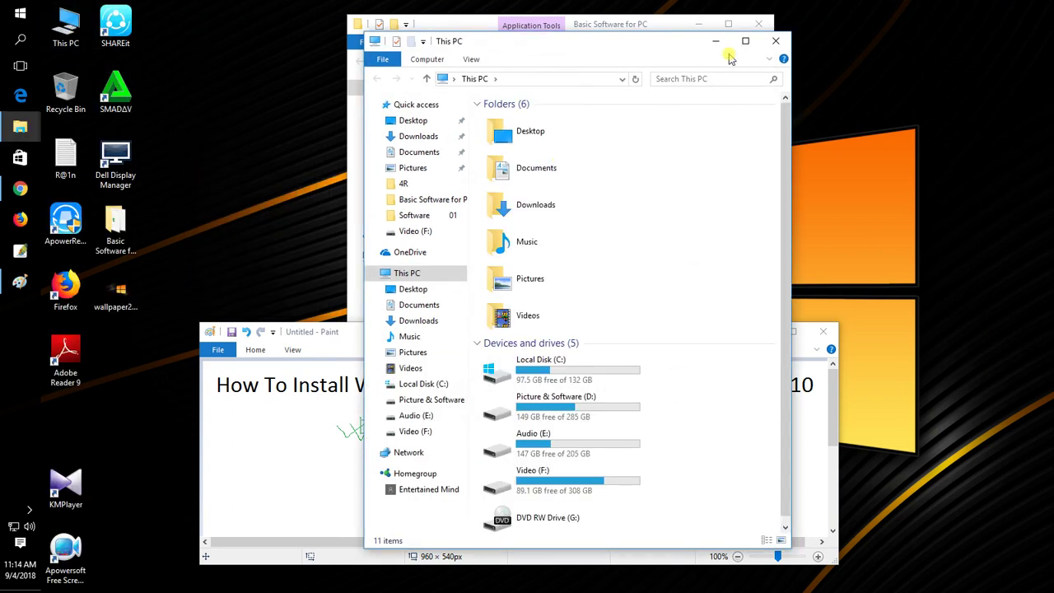
{"action": "left_click", "coordinate": [745, 40]}
{"action": "right_click", "coordinate": [372, 332]}
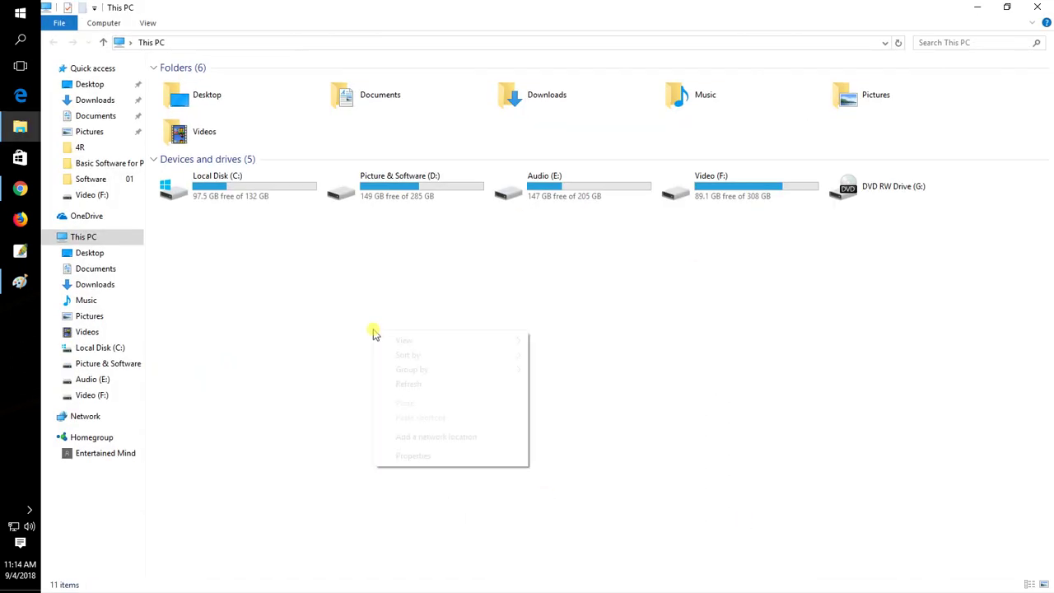
{"action": "left_click", "coordinate": [414, 456]}
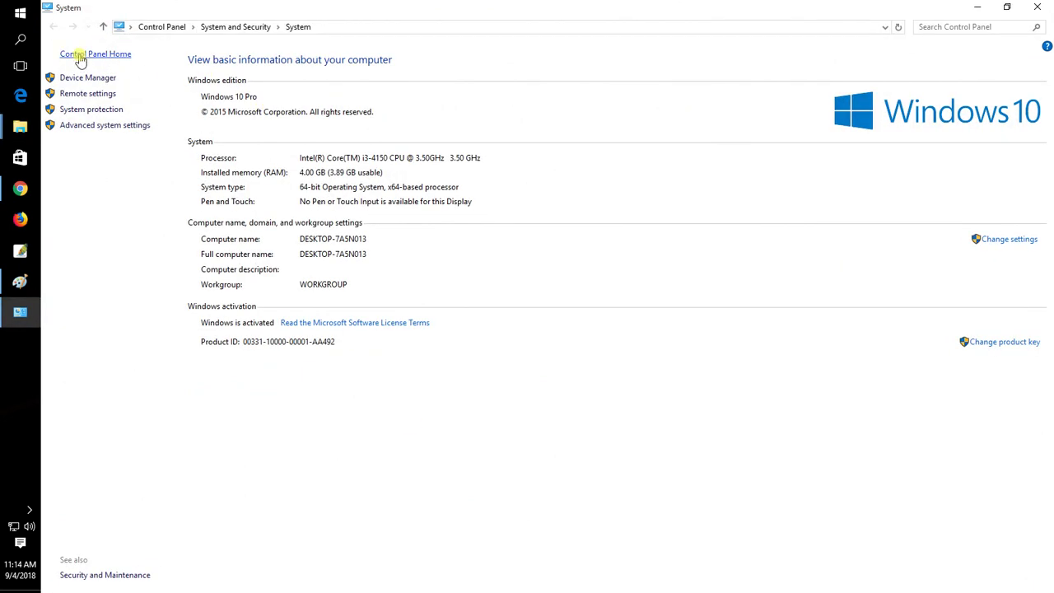
{"action": "left_click", "coordinate": [77, 58]}
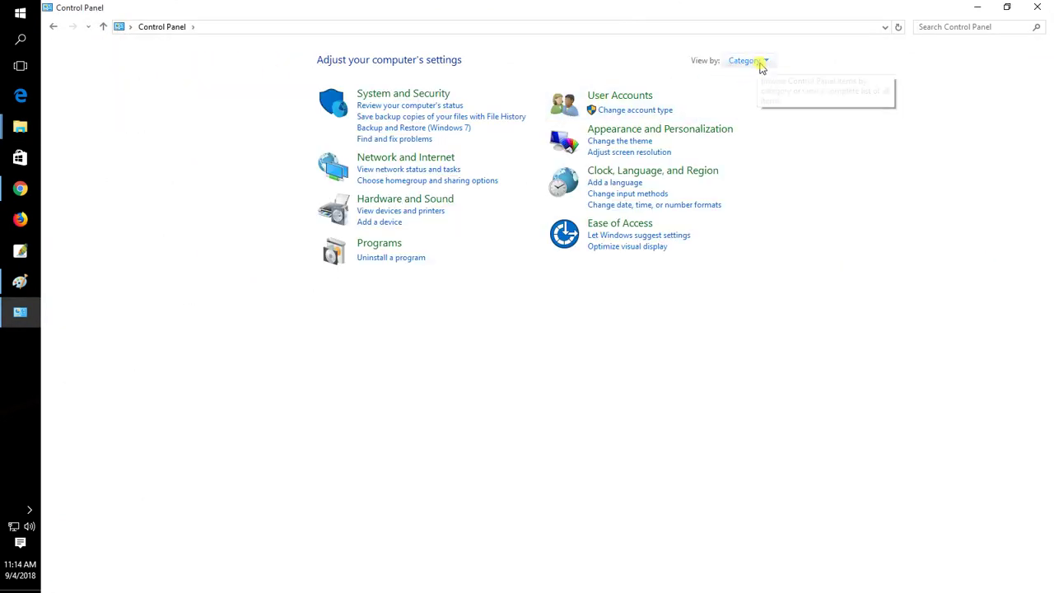
{"action": "left_click", "coordinate": [374, 247]}
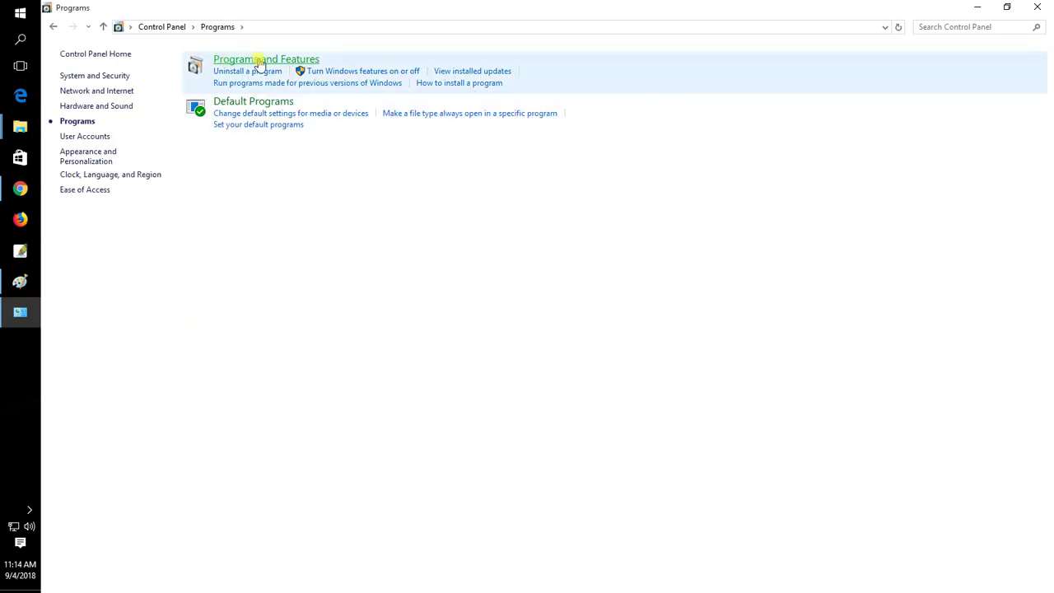
{"action": "left_click", "coordinate": [278, 61]}
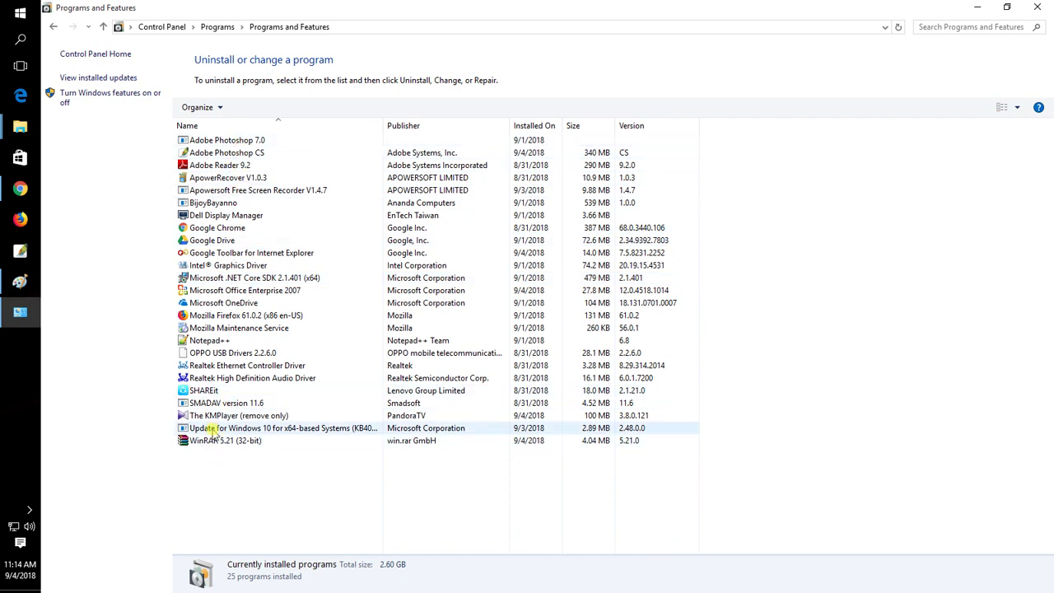
{"action": "left_click", "coordinate": [205, 342]}
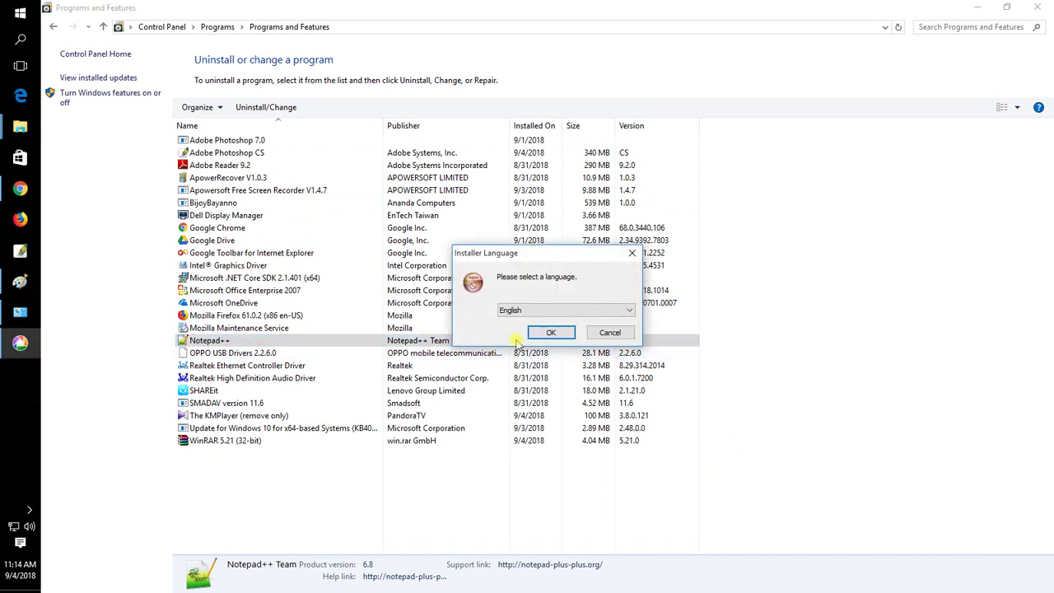
{"action": "left_click", "coordinate": [630, 255]}
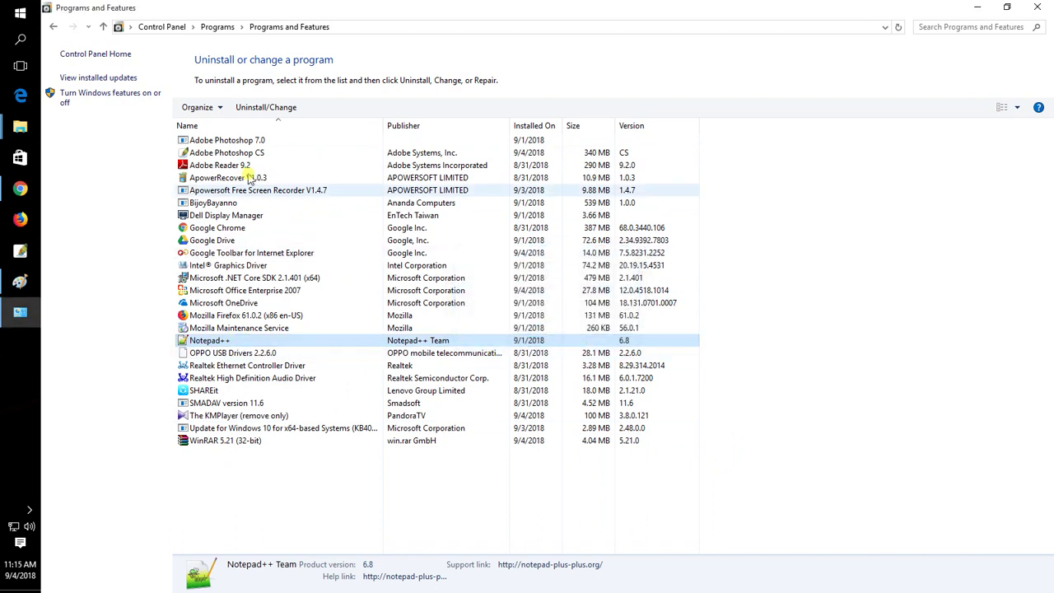
{"action": "left_click", "coordinate": [415, 353]}
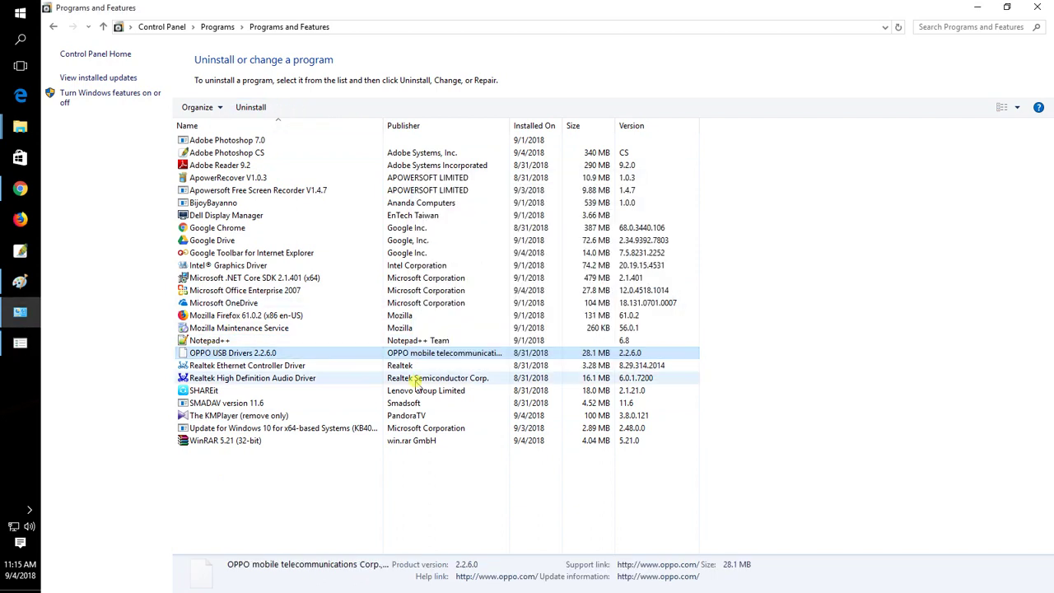
{"action": "left_click", "coordinate": [20, 342]}
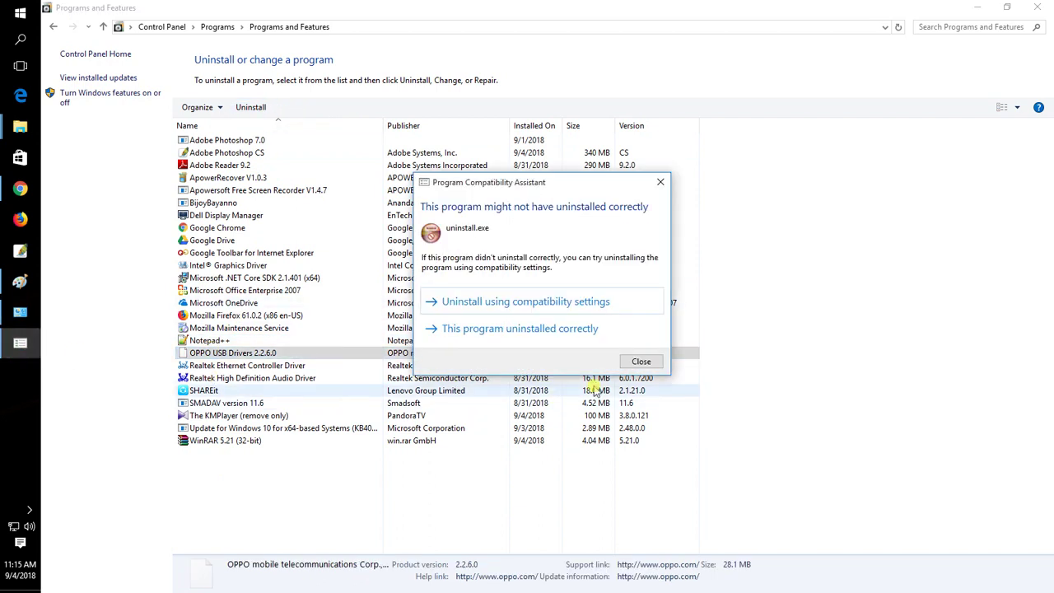
{"action": "left_click", "coordinate": [636, 363]}
{"action": "left_click", "coordinate": [207, 363]}
- Uninstall Notepad++ with English as the uninstaller language, and close Programs and Features when it completes
{"action": "left_click", "coordinate": [202, 340]}
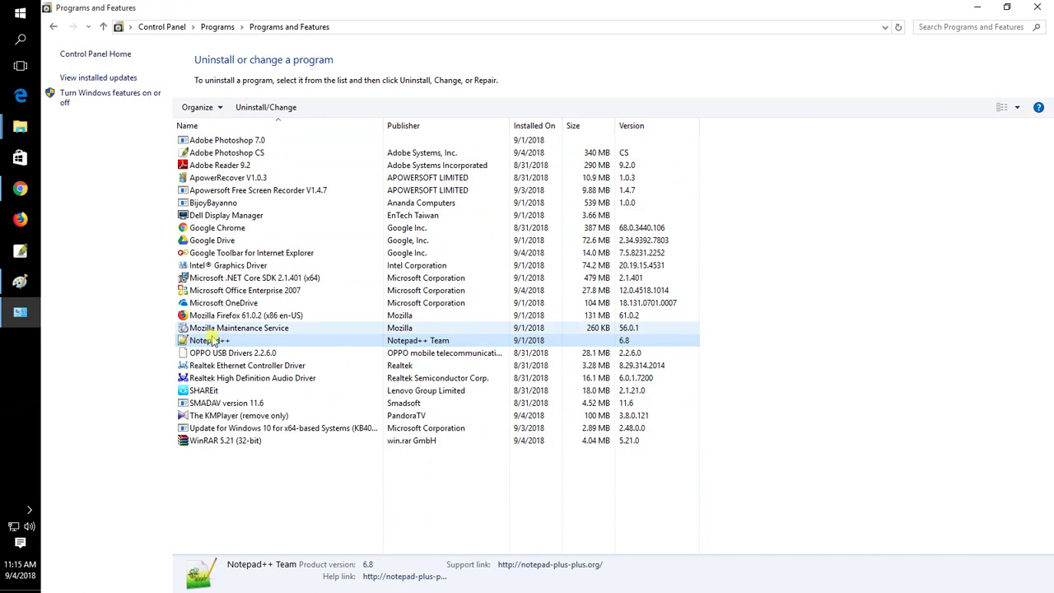
{"action": "left_click", "coordinate": [265, 107]}
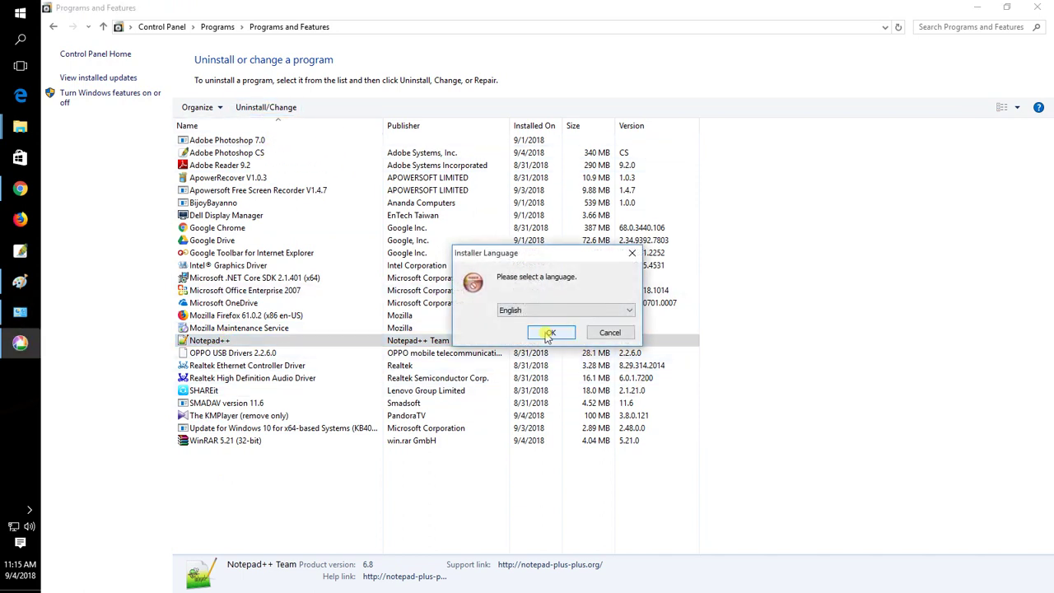
{"action": "left_click", "coordinate": [610, 335]}
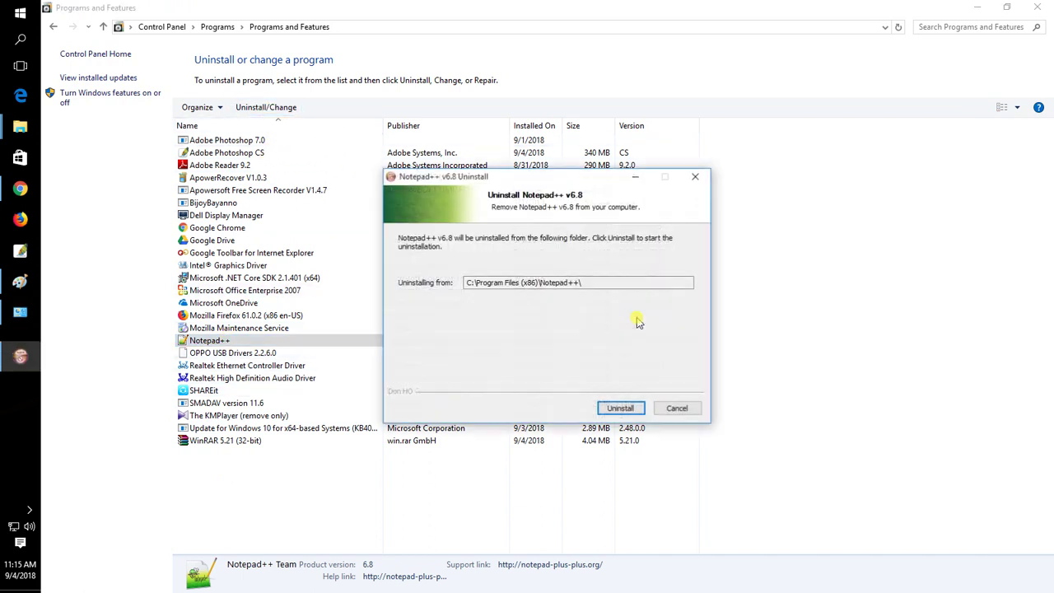
{"action": "left_click", "coordinate": [606, 409]}
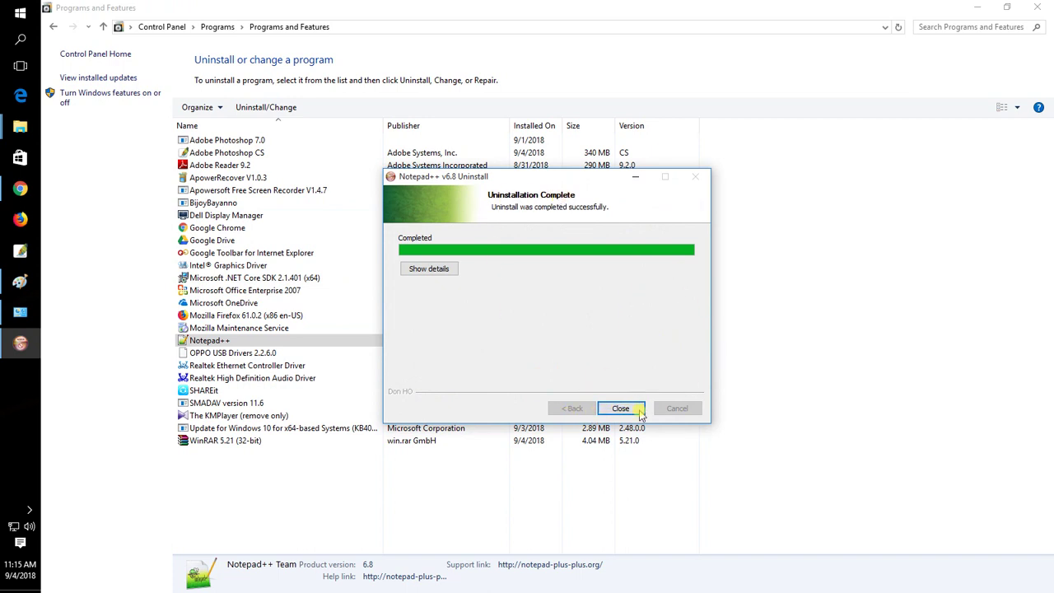
{"action": "left_click", "coordinate": [621, 408]}
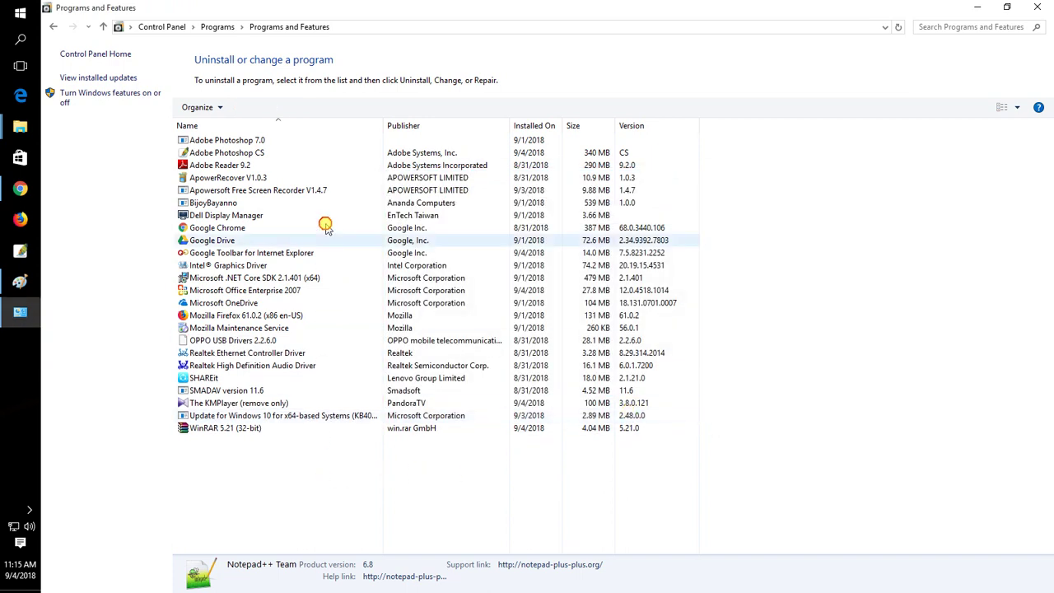
{"action": "left_click", "coordinate": [1036, 6]}
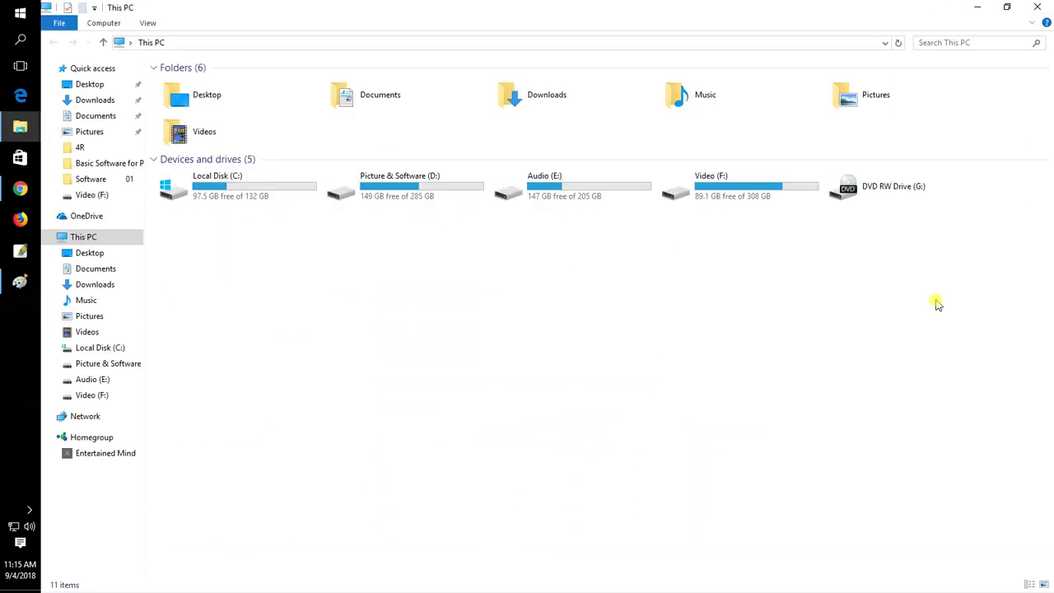
- Close the This PC window, and in Paint tick and underline the line "2nd - How to Install" in green
{"action": "left_click", "coordinate": [1037, 7]}
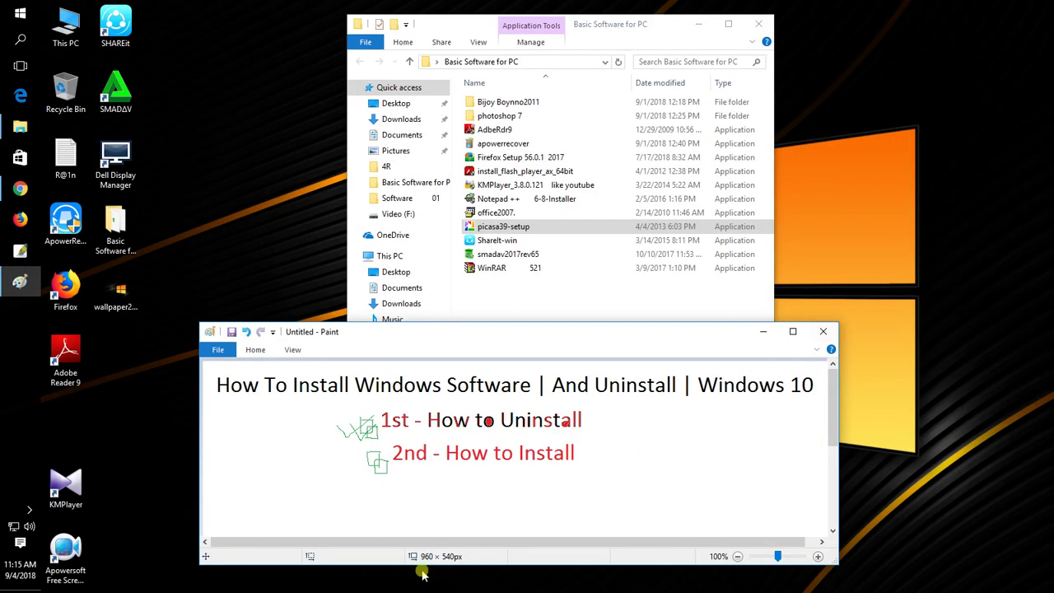
{"action": "mouse_move", "coordinate": [350, 469]}
{"action": "left_mouse_down"}
{"action": "mouse_move", "coordinate": [390, 445]}
{"action": "mouse_move", "coordinate": [557, 462]}
{"action": "left_mouse_up"}
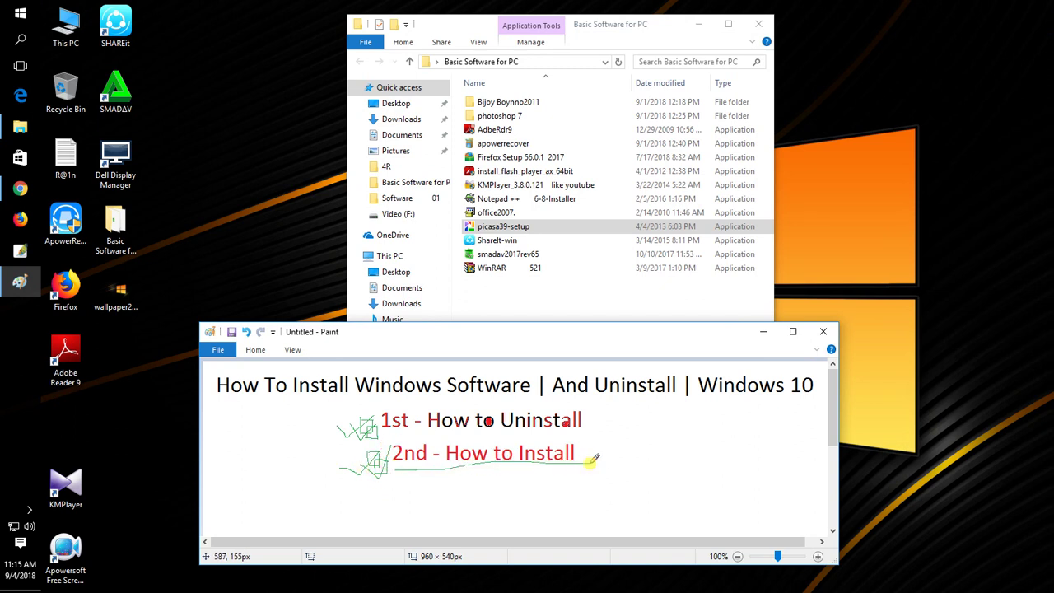
- Install Picasa 3 from picasa39-setup in the Basic Software for PC folder, accepting the license and finishing with all options, including Run Picasa 3, ticked
{"action": "left_click_drag", "start_coordinate": [451, 23], "coordinate": [408, 23]}
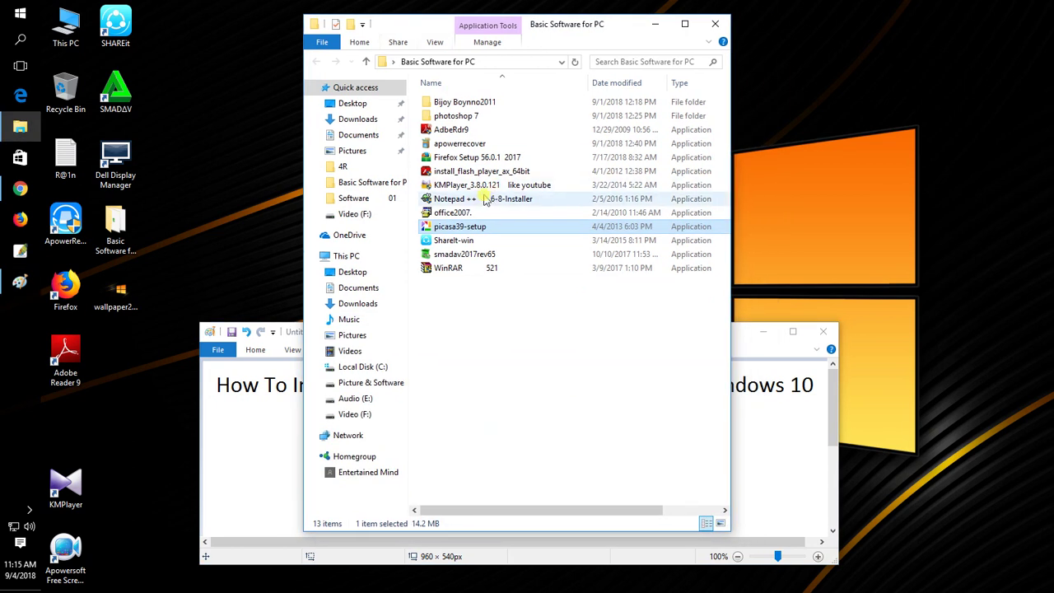
{"action": "left_click", "coordinate": [469, 229]}
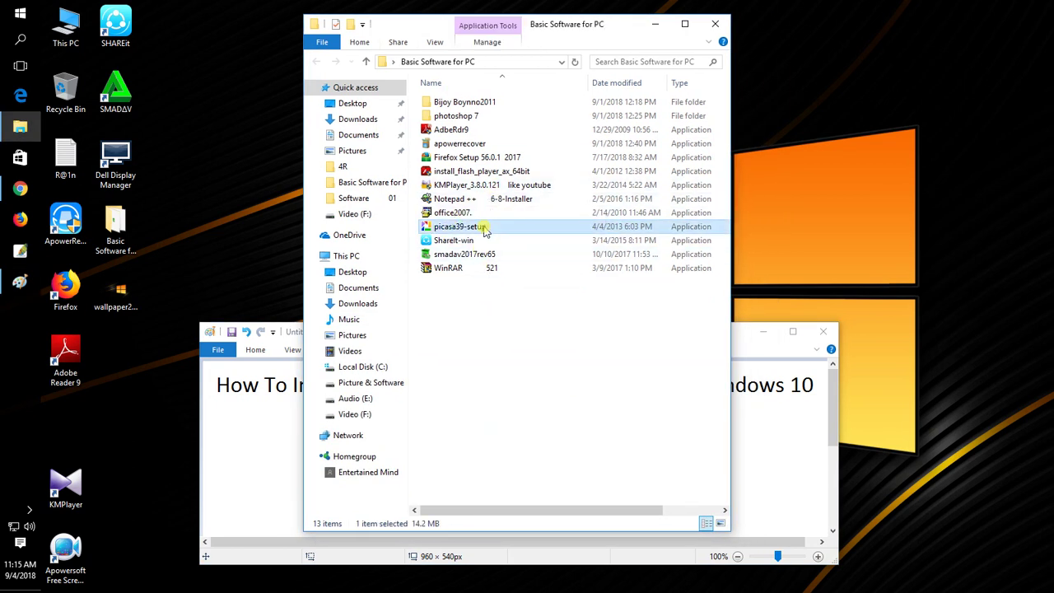
{"action": "right_click", "coordinate": [484, 231]}
{"action": "left_click", "coordinate": [512, 239]}
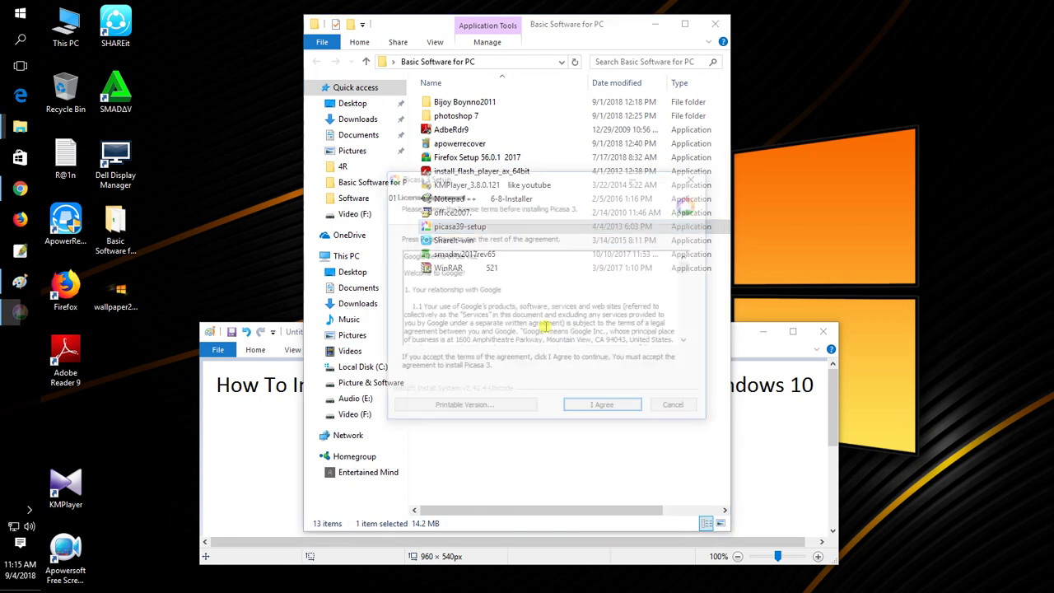
{"action": "left_click", "coordinate": [602, 413]}
{"action": "left_click", "coordinate": [609, 409]}
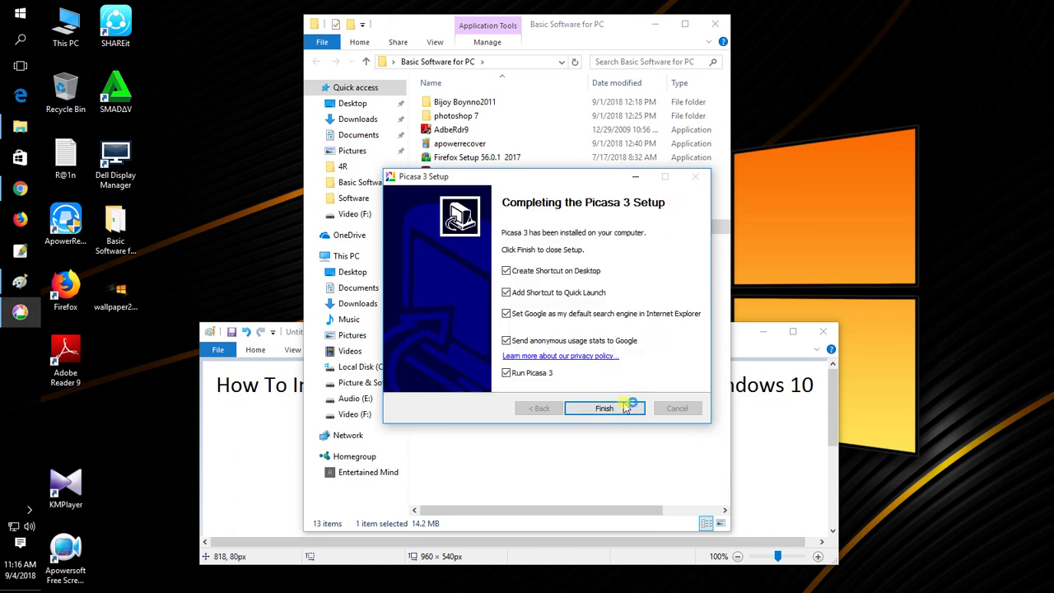
{"action": "left_click", "coordinate": [626, 407]}
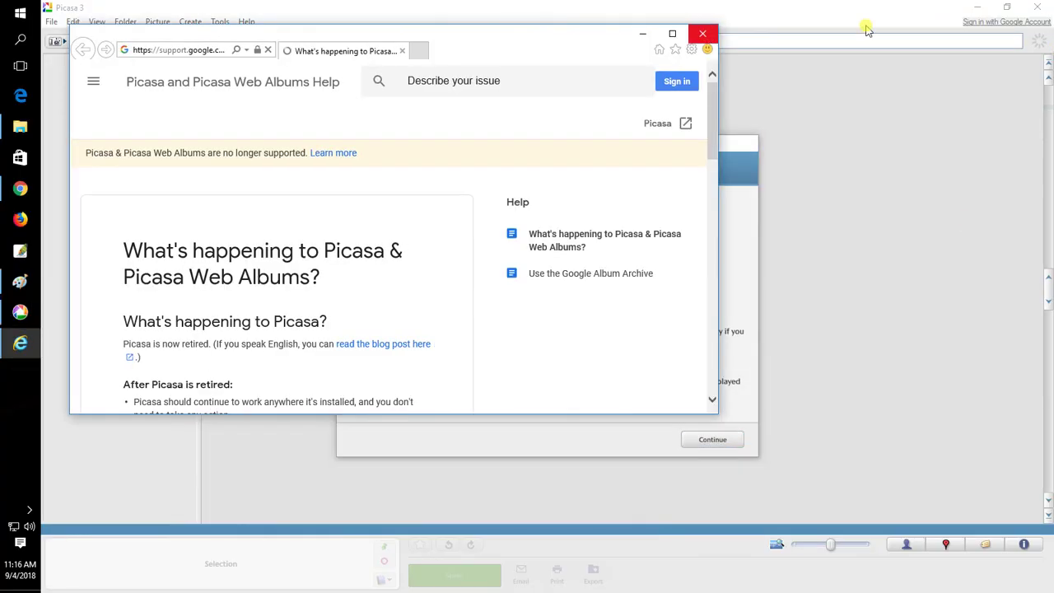
- Close the browser's Picasa help page and have Picasa search the whole computer for pictures
{"action": "left_click", "coordinate": [704, 33]}
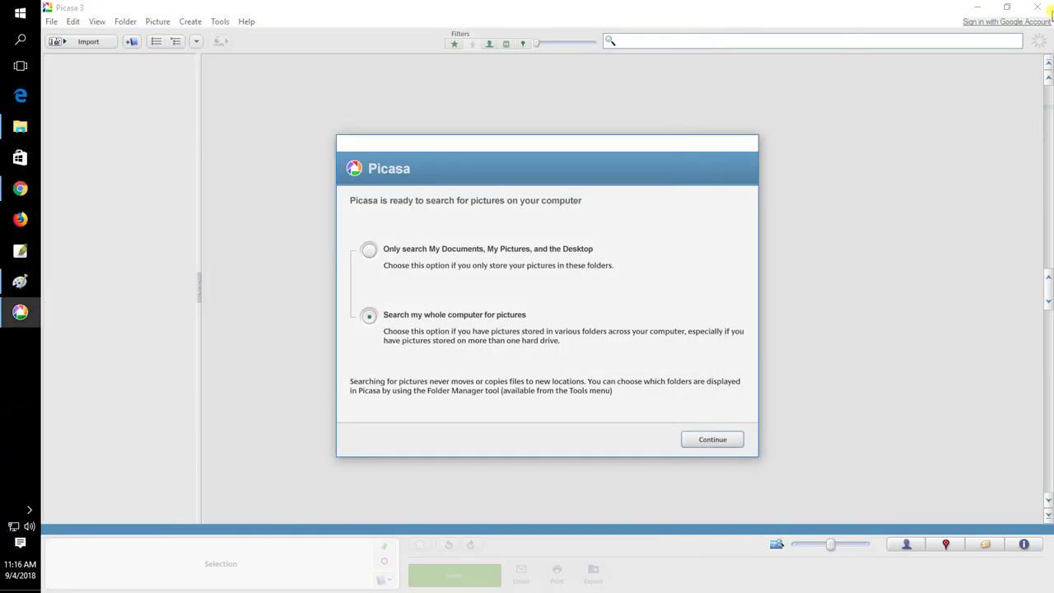
{"action": "left_click", "coordinate": [715, 439]}
{"action": "left_click", "coordinate": [677, 436]}
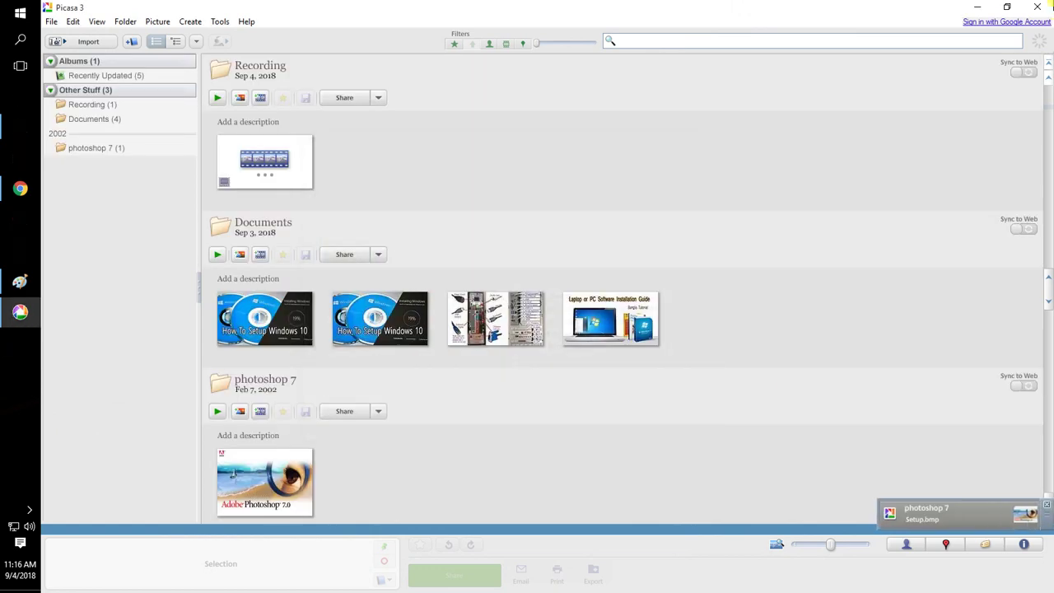
- Close Picasa 3 and refresh the desktop
{"action": "left_click", "coordinate": [1036, 6]}
{"action": "right_click", "coordinate": [837, 133]}
{"action": "left_click", "coordinate": [856, 172]}
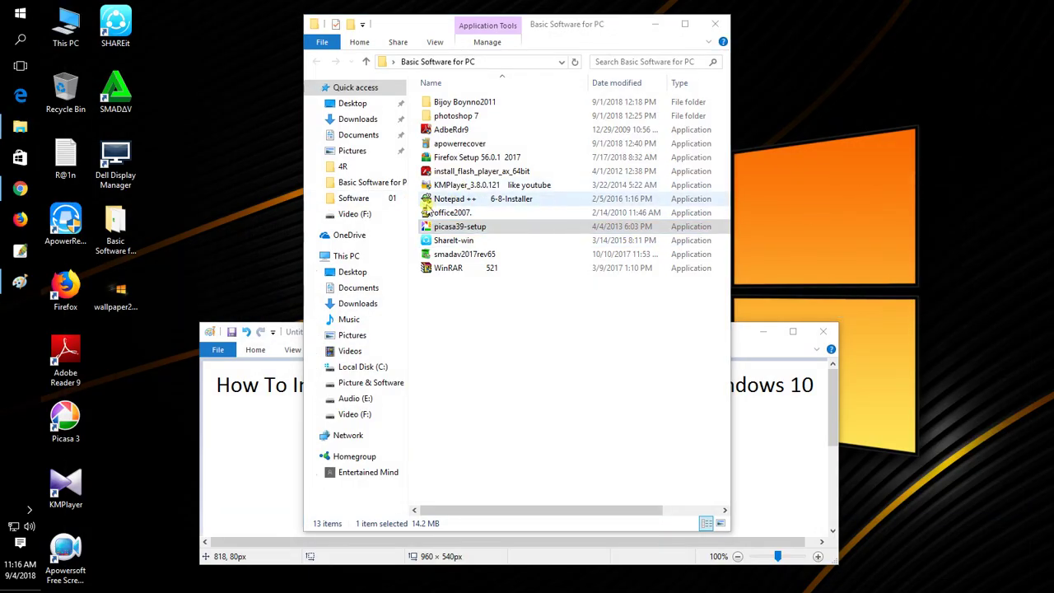
- Run the Notepad++ 6-8-Installer in English, accept its license and keep the destination folder C:\Program Files (x86)\Notepad++
{"action": "left_click", "coordinate": [451, 204]}
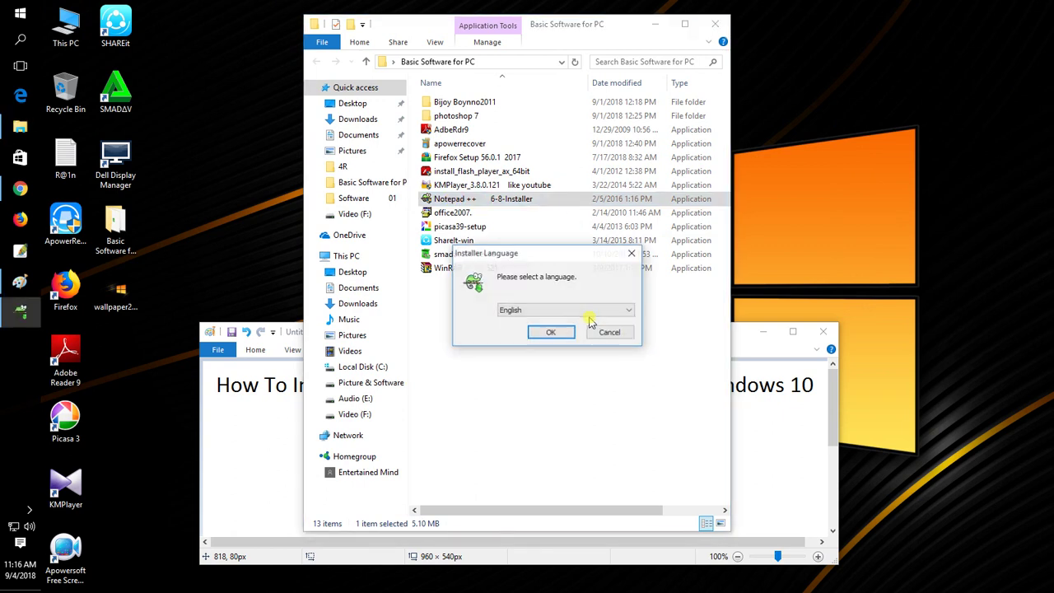
{"action": "left_click", "coordinate": [545, 333]}
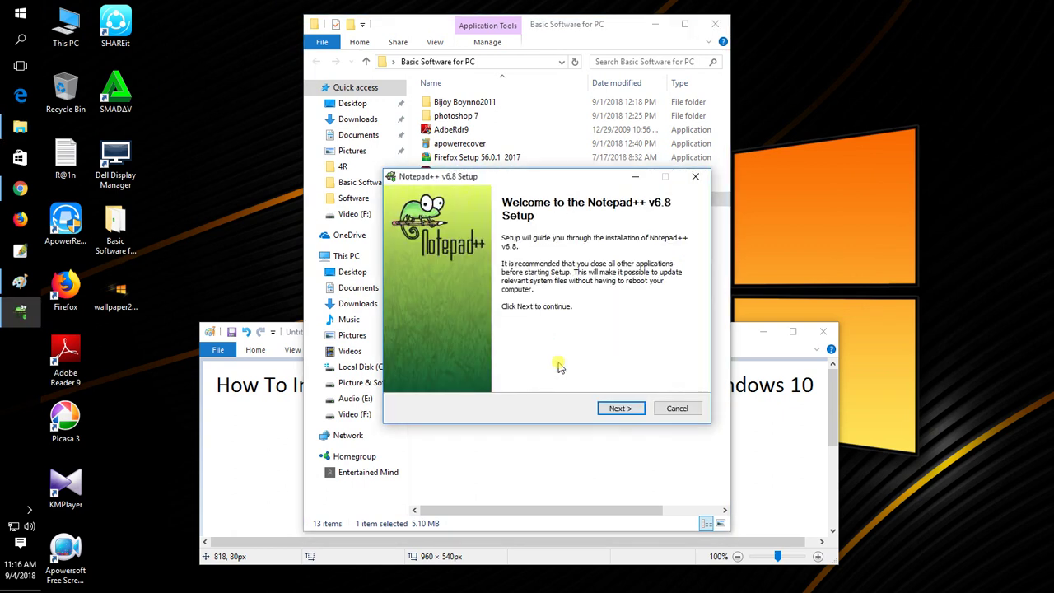
{"action": "left_click", "coordinate": [607, 410]}
{"action": "left_click", "coordinate": [619, 409]}
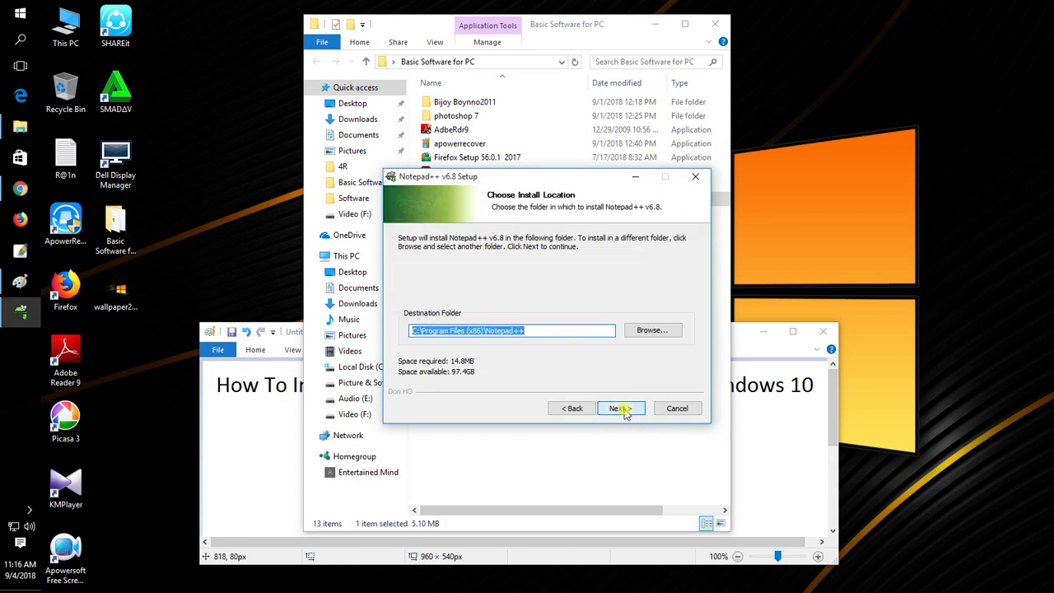
{"action": "left_click", "coordinate": [619, 409]}
{"action": "left_click", "coordinate": [619, 409]}
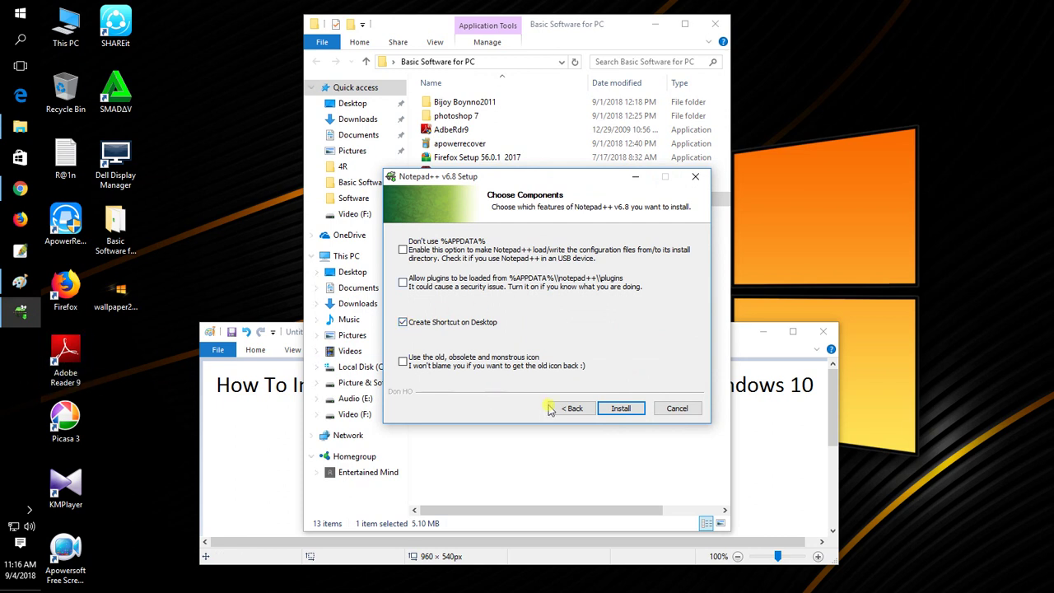
- Install Notepad++ v6.8 with Create Shortcut on Desktop ticked, and finish setup with Run Notepad++ v6.8 enabled
{"action": "left_click", "coordinate": [619, 409]}
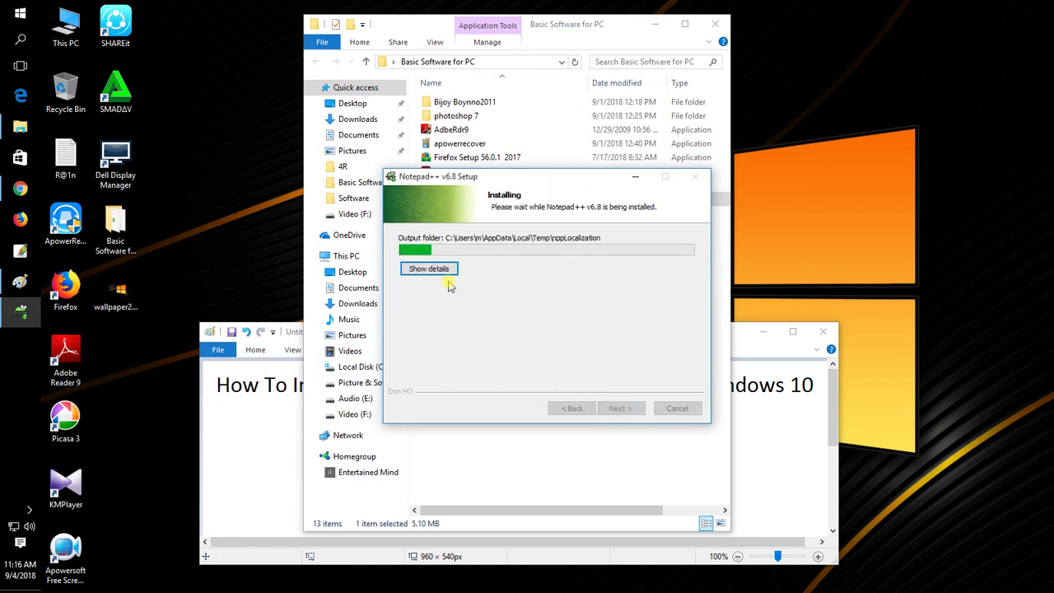
{"action": "left_click", "coordinate": [598, 409]}
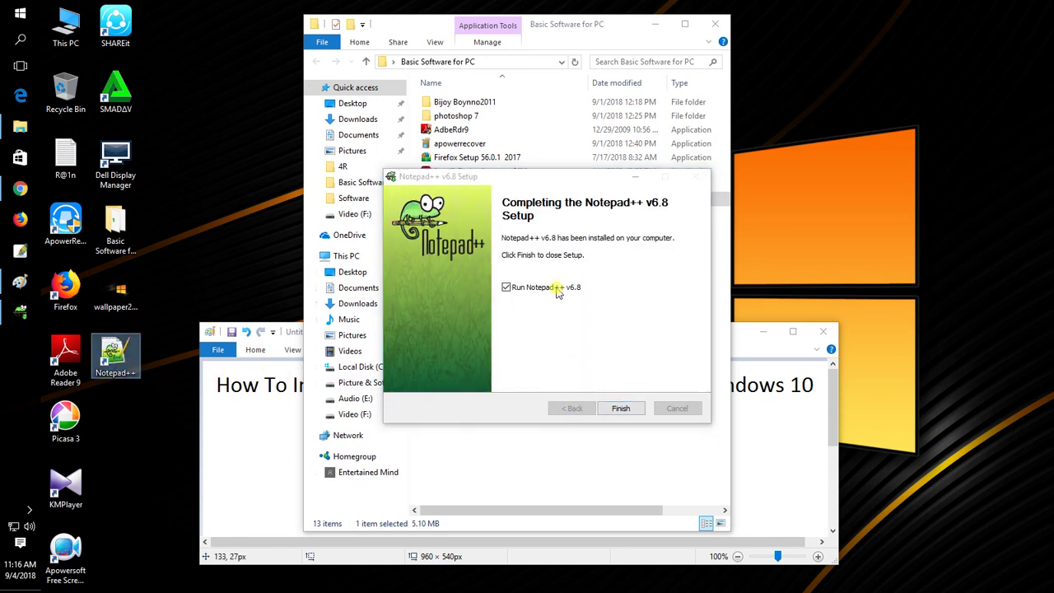
{"action": "left_click", "coordinate": [621, 409]}
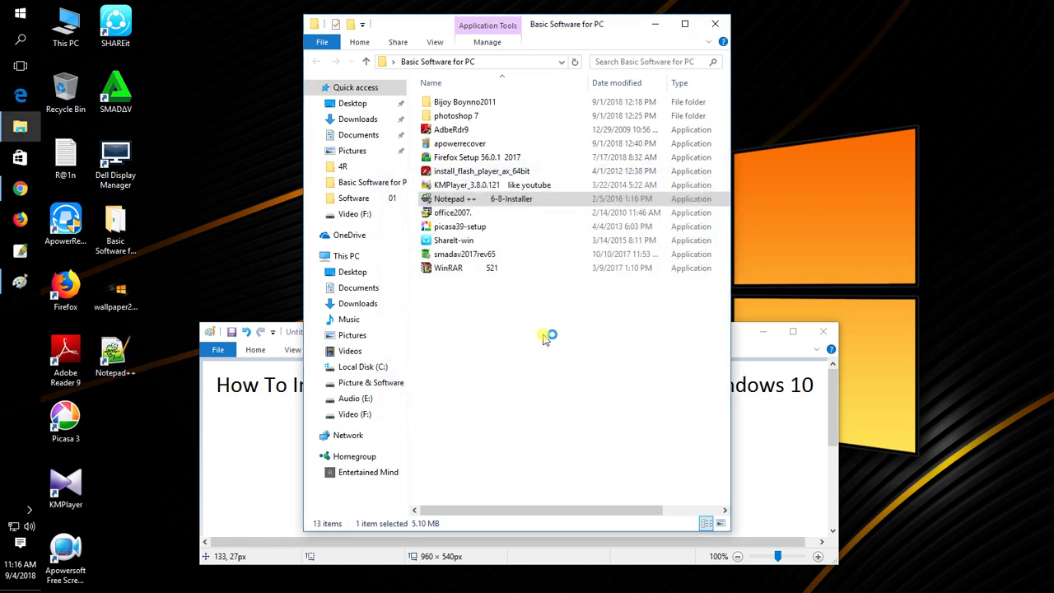
- Close the change.log tab and Notepad++, and select all items in the Basic Software for PC folder
{"action": "left_click_drag", "start_coordinate": [299, 324], "coordinate": [105, 97]}
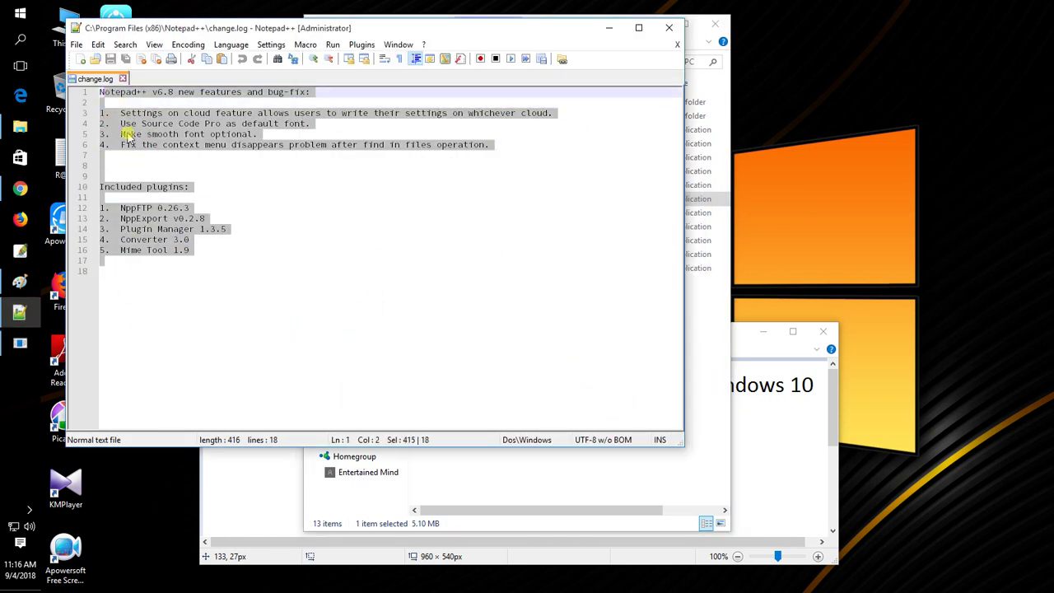
{"action": "left_click", "coordinate": [122, 78]}
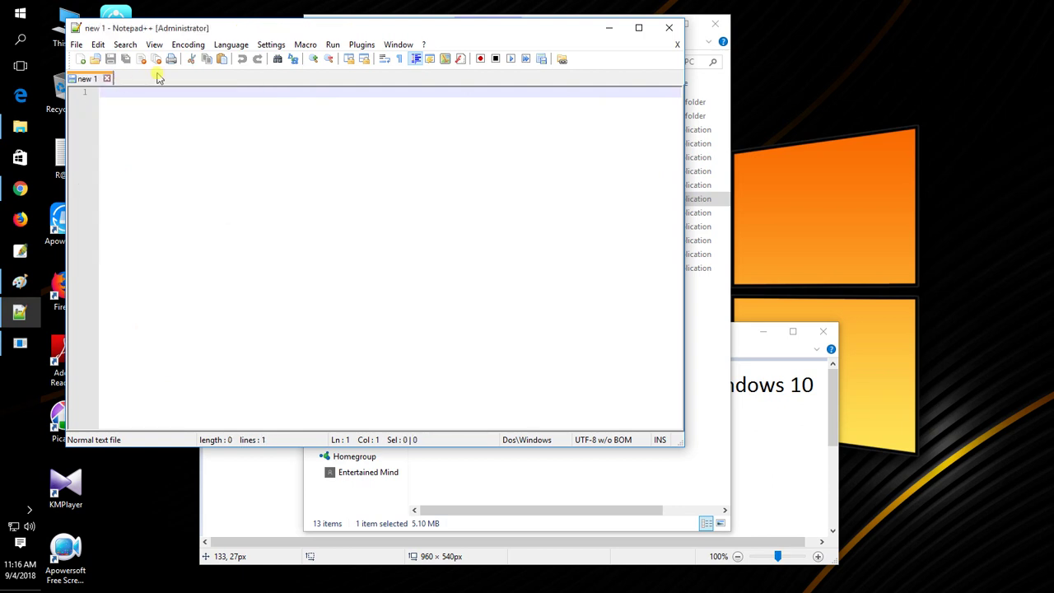
{"action": "left_click", "coordinate": [668, 28]}
{"action": "left_click_drag", "start_coordinate": [472, 339], "coordinate": [481, 92]}
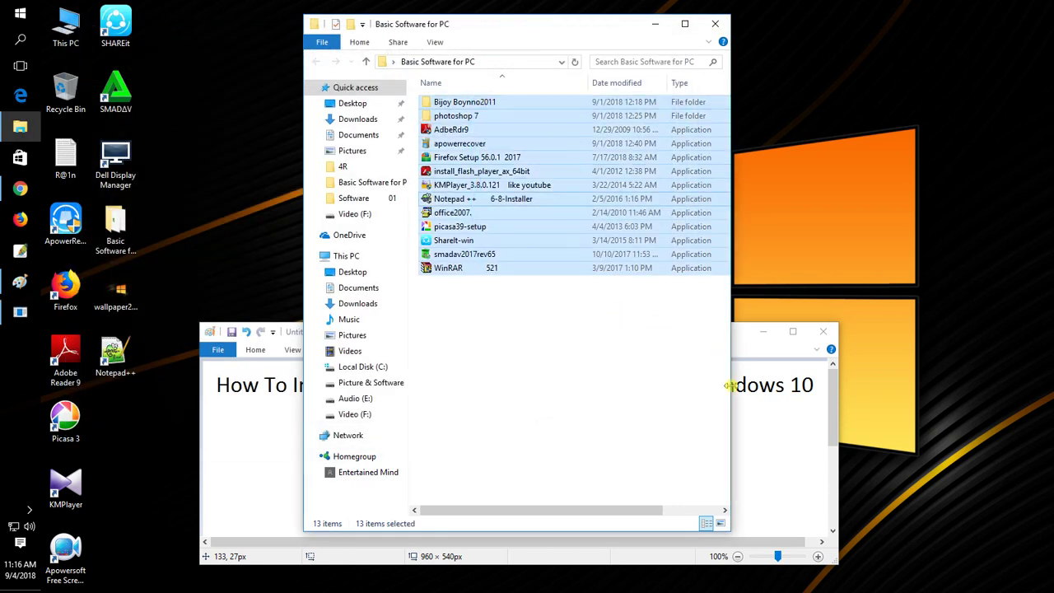
- Bring the Paint drawing forward and add the green text "Thanks to Watching" below the "2nd - How to Install" line
{"action": "left_click", "coordinate": [740, 339]}
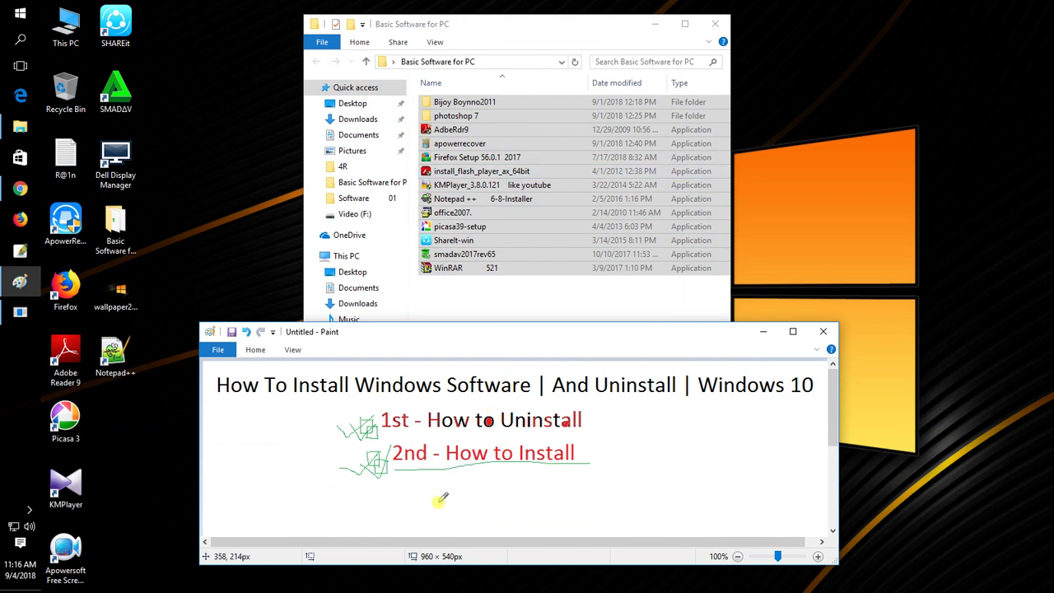
{"action": "left_click_drag", "start_coordinate": [408, 344], "coordinate": [413, 268]}
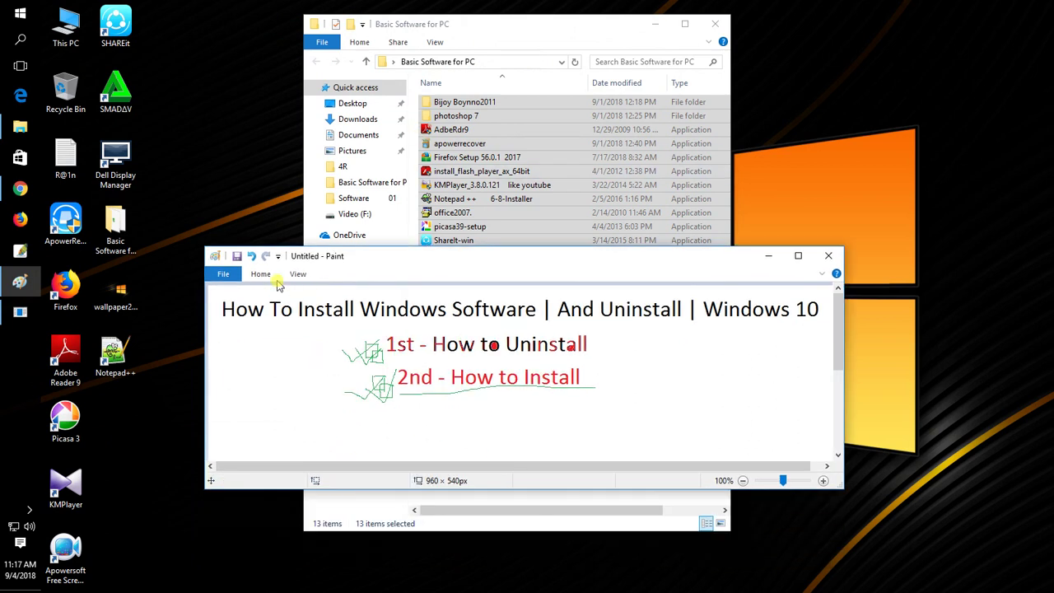
{"action": "left_click", "coordinate": [260, 274]}
{"action": "left_click", "coordinate": [395, 297]}
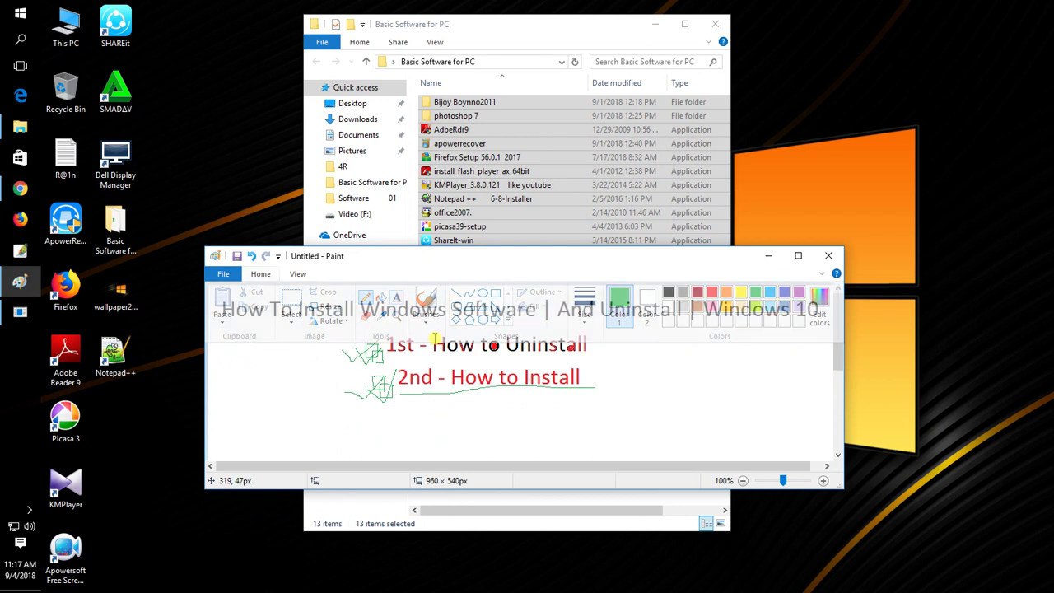
{"action": "left_click", "coordinate": [457, 422]}
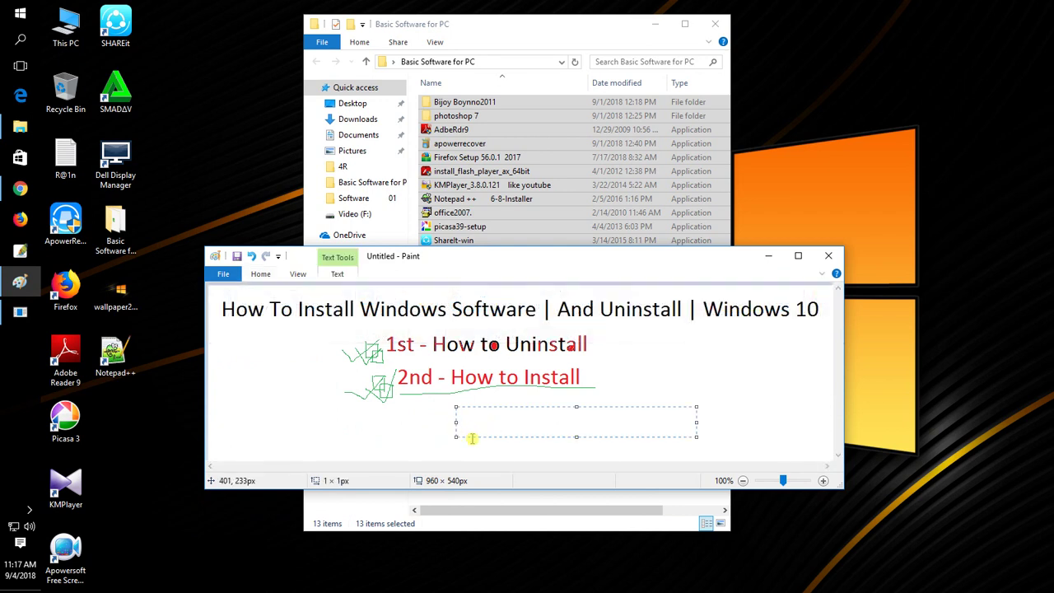
{"action": "type", "text": "Thanks"}
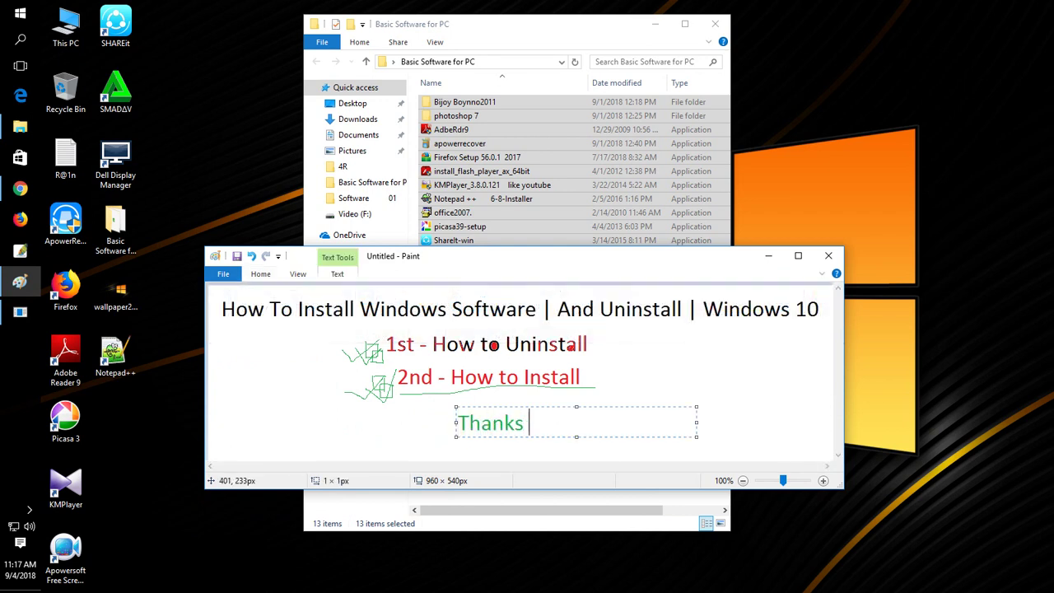
{"action": "type", "text": " to Watching"}
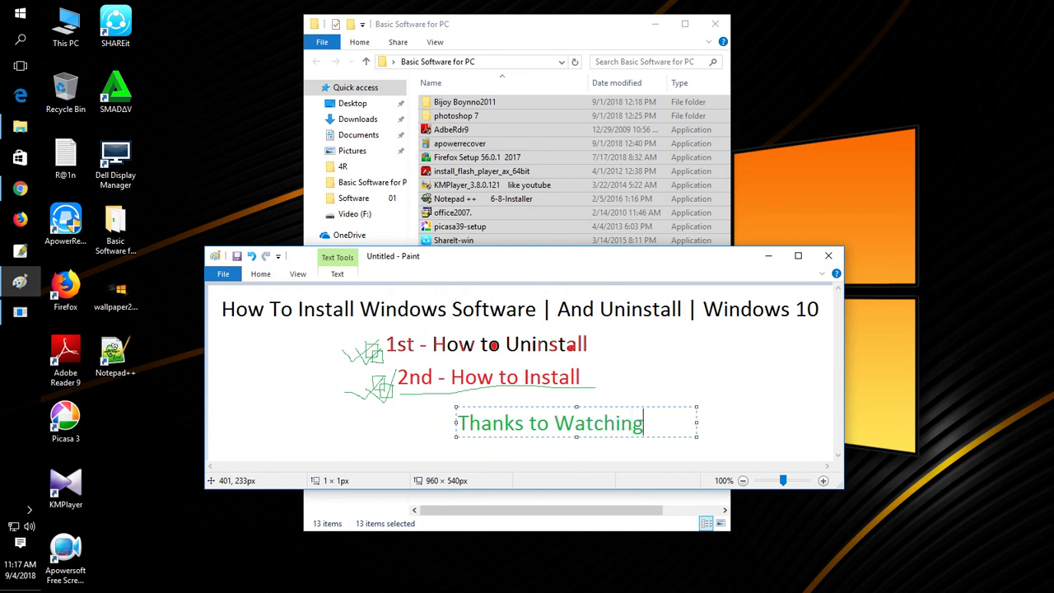